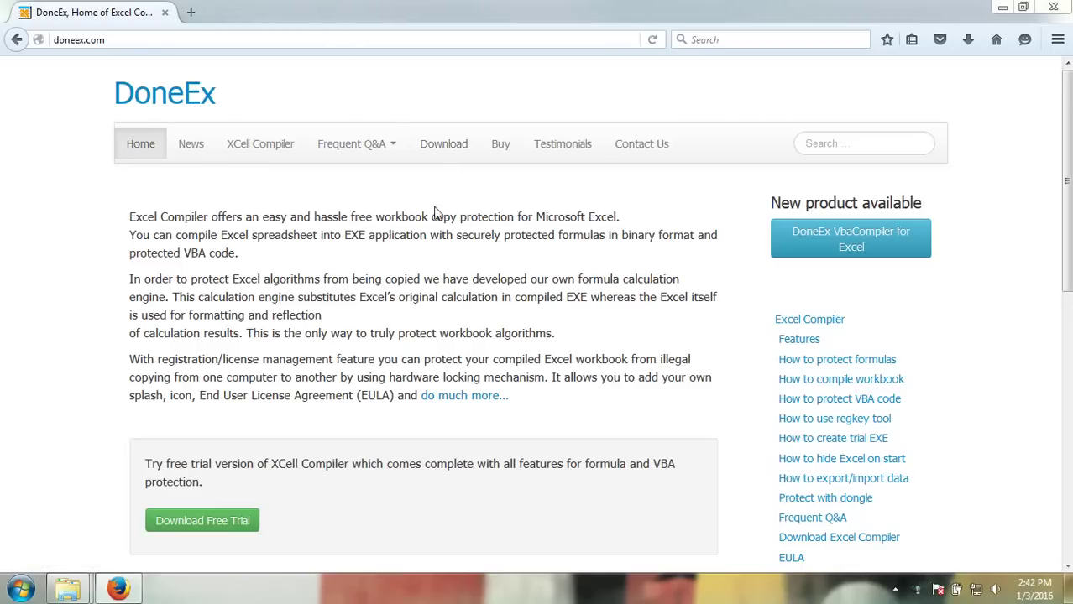
Step: Go to the DoneEx Download page listing XCell Compiler version 2.3.3
left_click(443, 154)
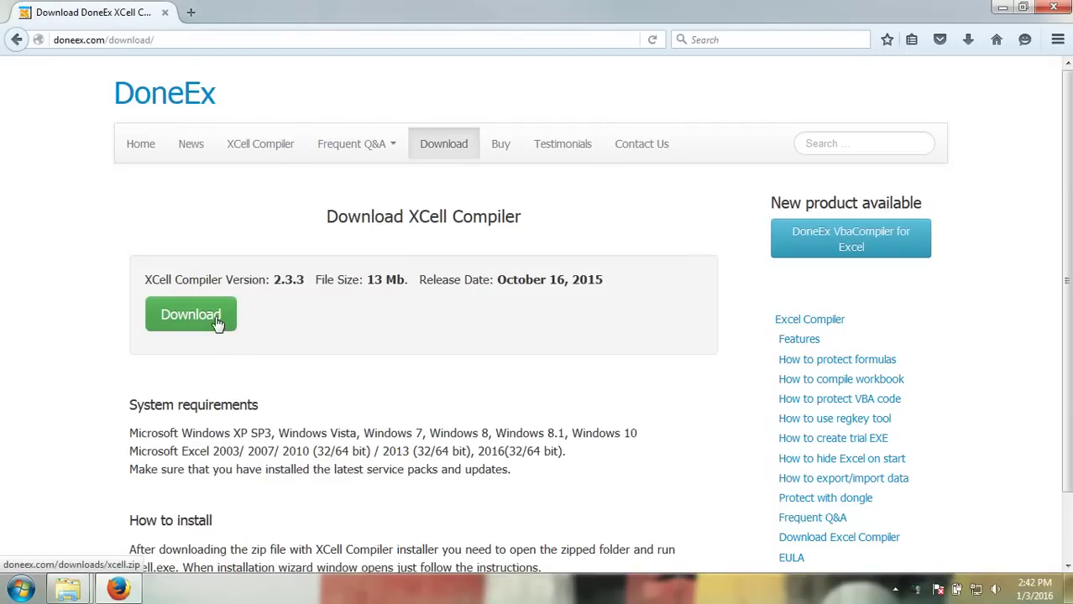
Step: Download xcell.zip (13.1 MB) with Windows Explorer and select the xcell installer inside
left_click(218, 324)
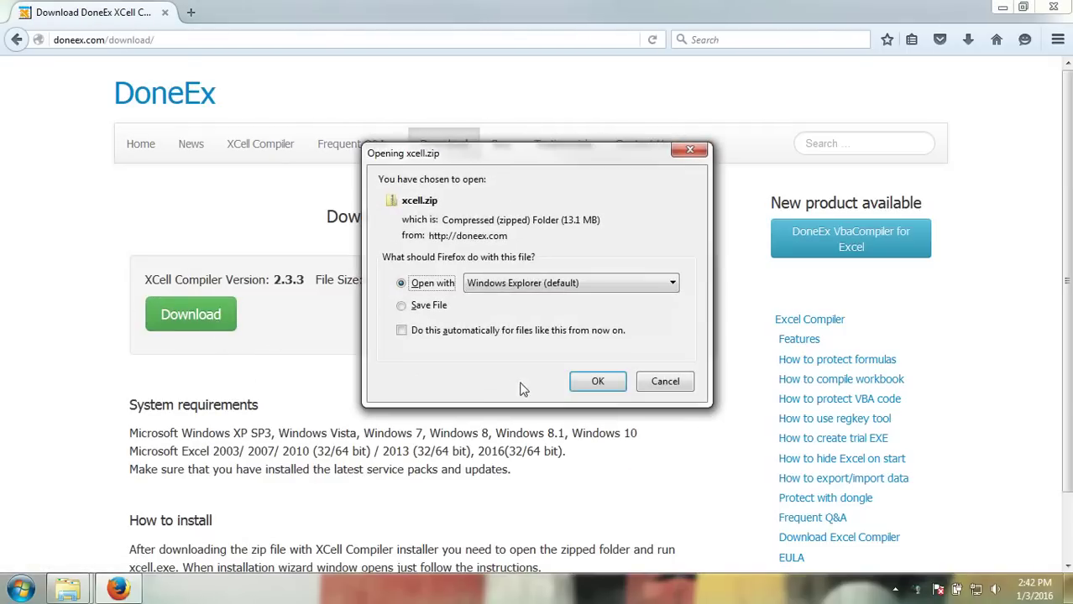
left_click(595, 382)
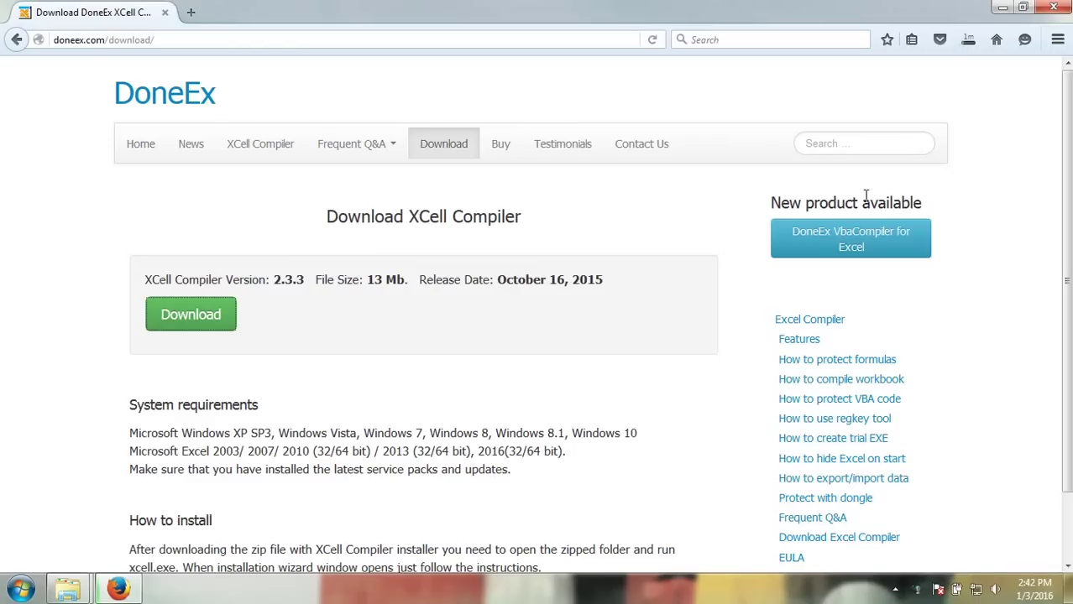
left_click(970, 42)
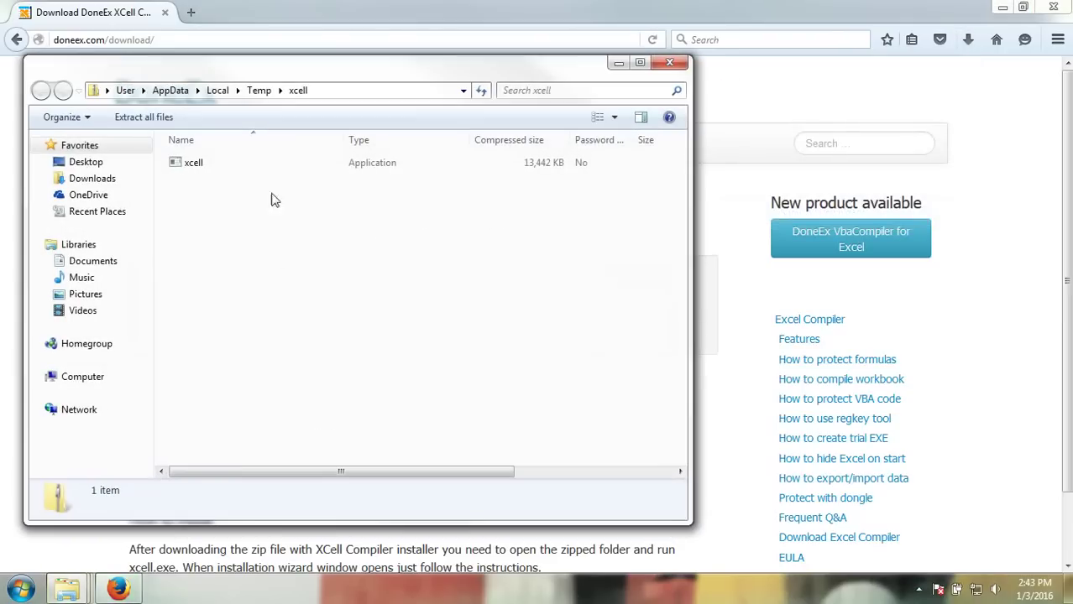
left_click(199, 168)
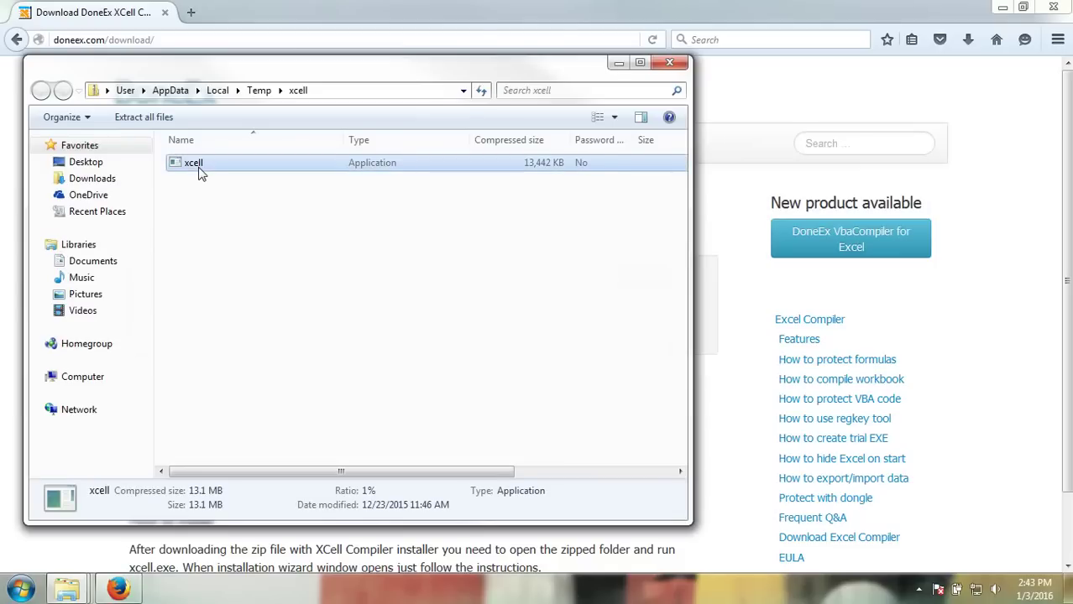
Step: Run the xcell installer past the security warning to reach the License Agreement page
double_click(200, 168)
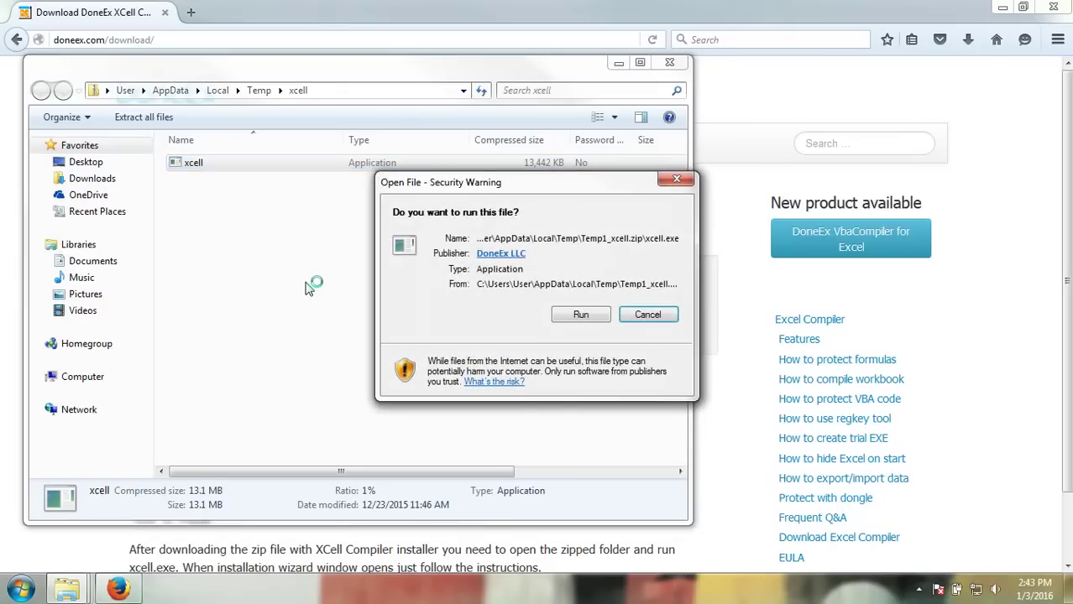
left_click(589, 317)
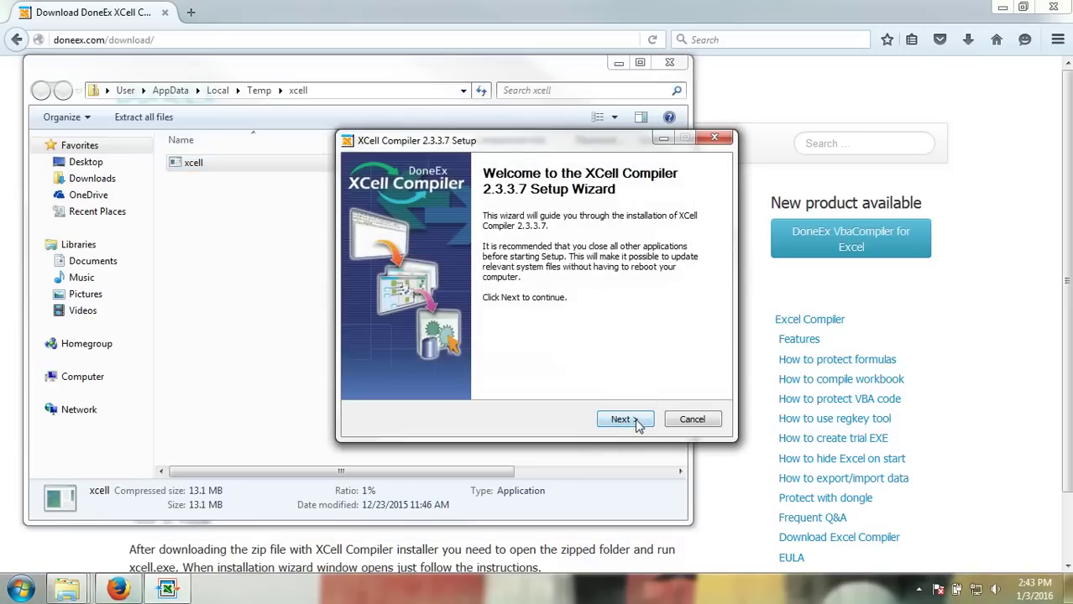
left_click(637, 422)
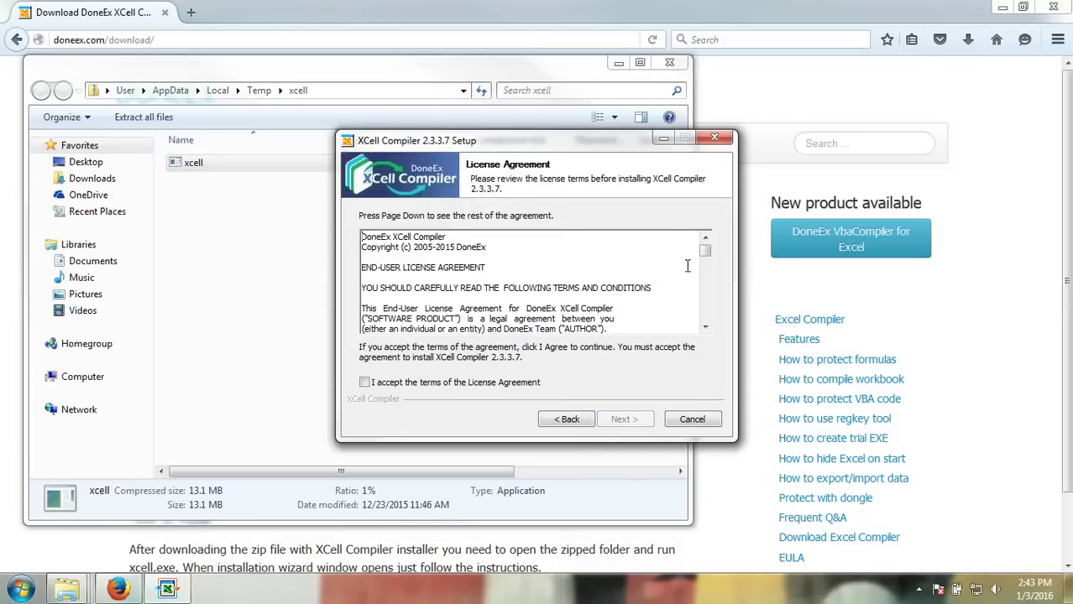
Step: Accept the license and install into C:\Program Files (x86)\DoneEx\XCell Compiler, then finish setup
left_click_drag(705, 252, 703, 332)
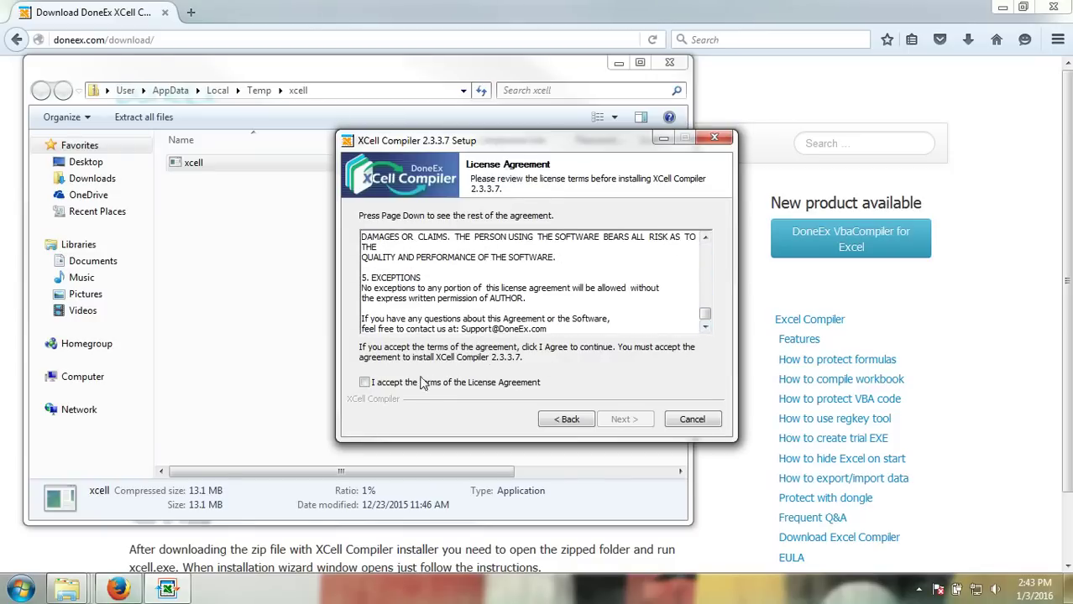
left_click(377, 383)
left_click(621, 419)
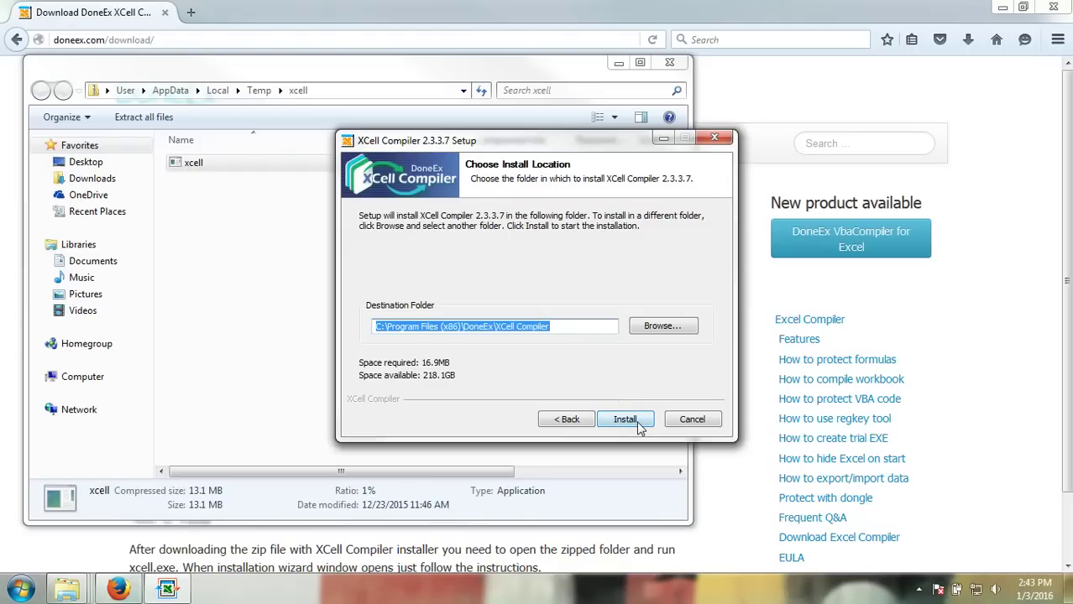
left_click(625, 419)
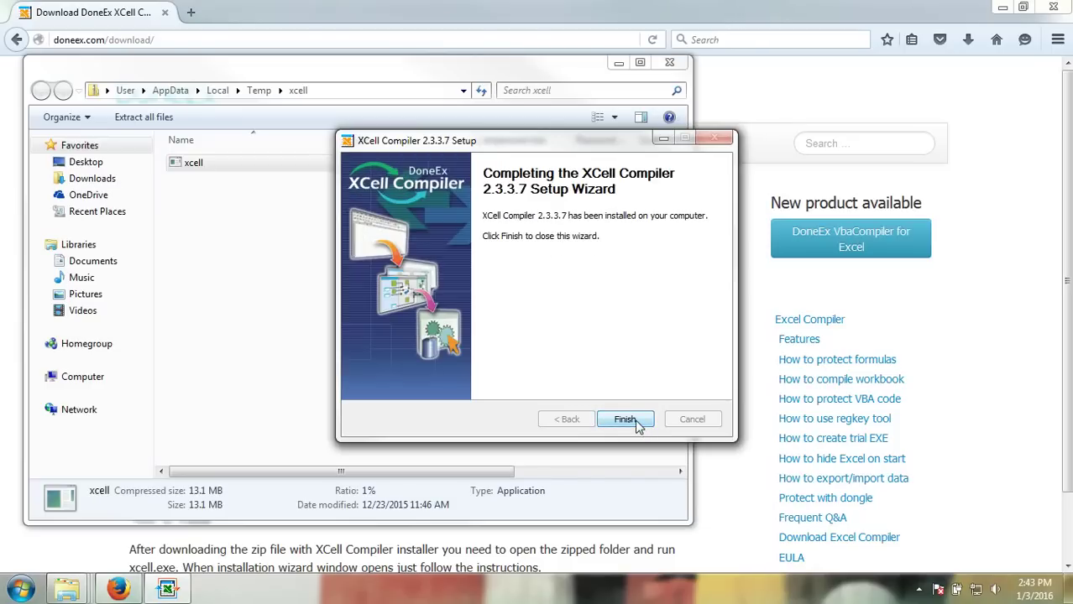
left_click(625, 420)
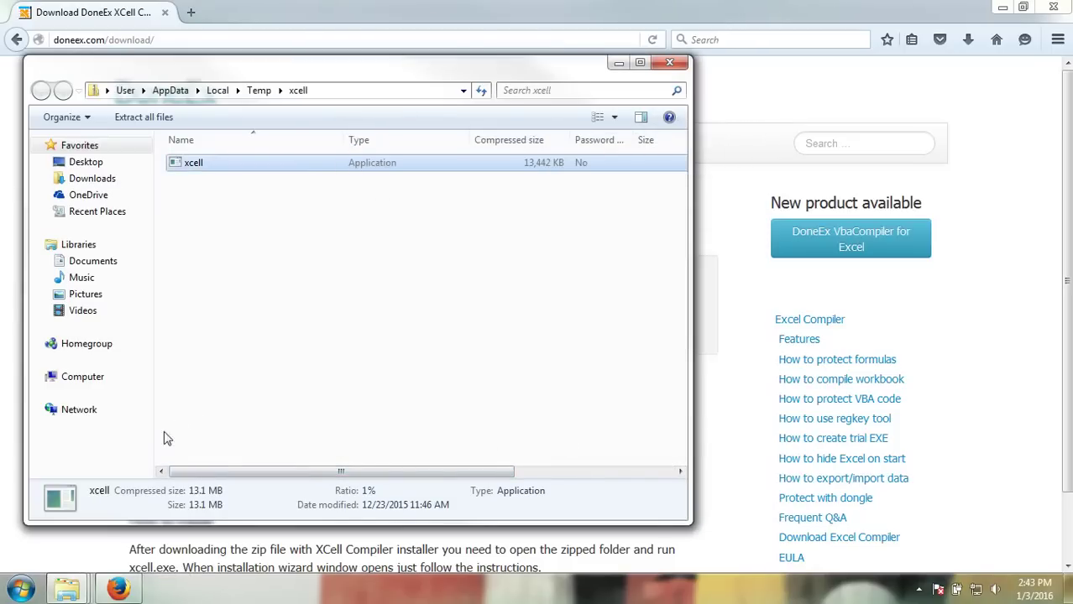
Step: Launch Microsoft Excel 2010 from the Start menu on a blank Book1
left_click(25, 596)
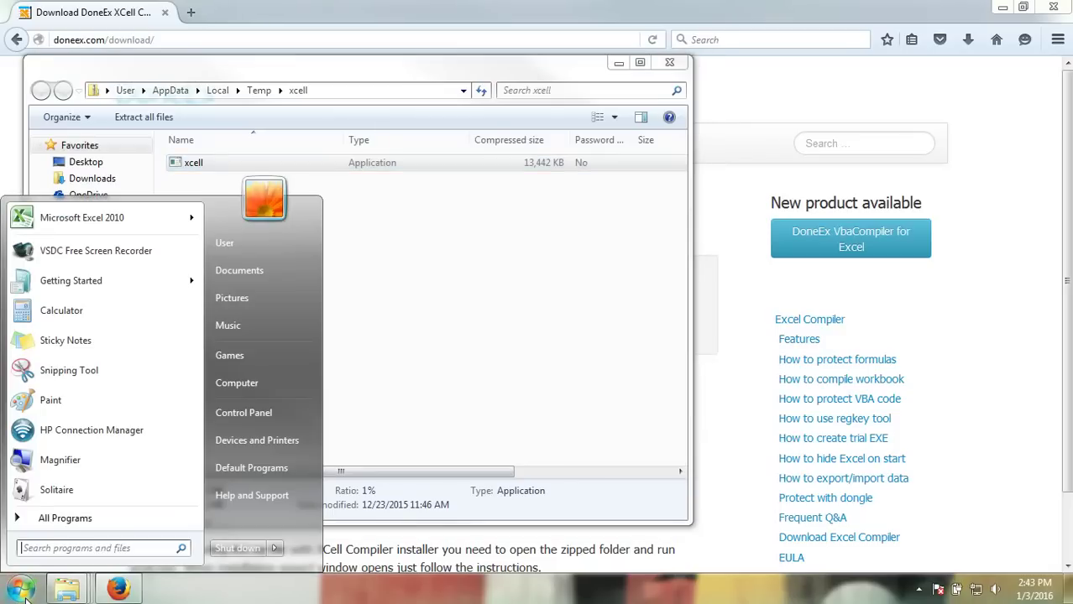
left_click(65, 220)
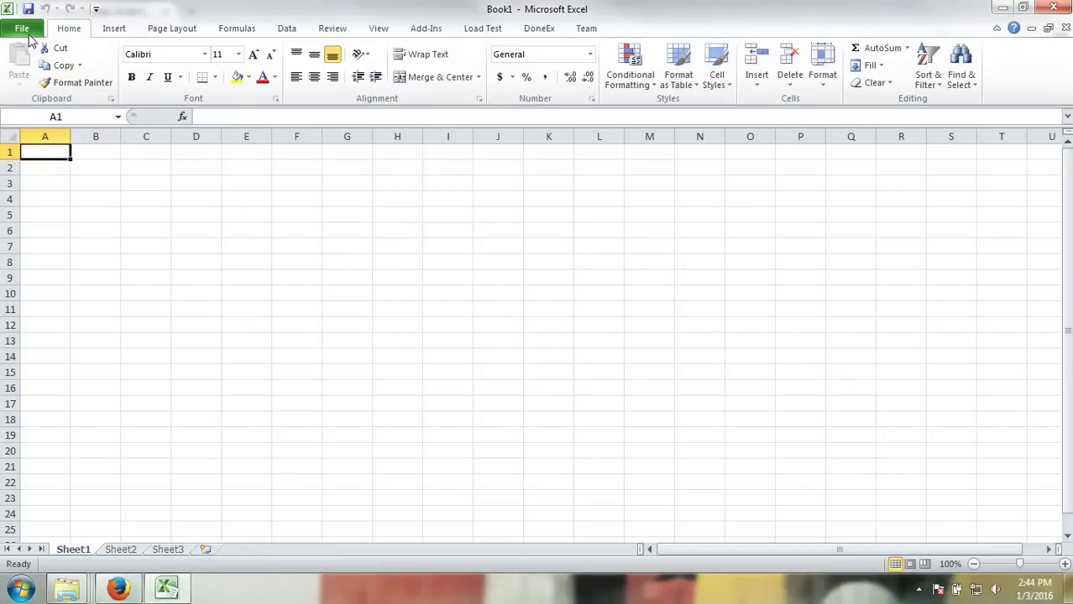
left_click(23, 29)
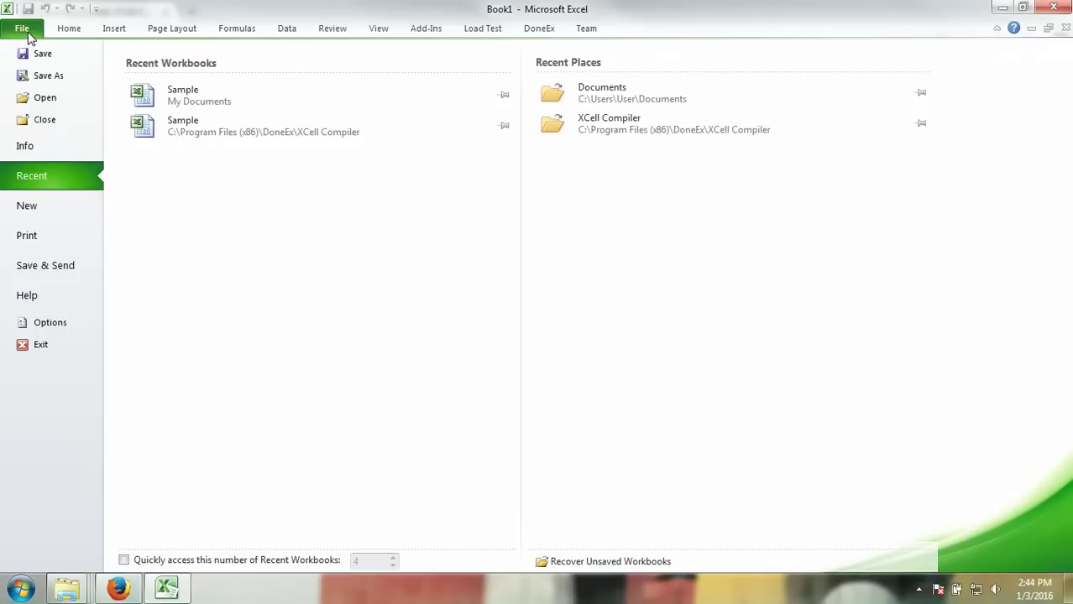
left_click(51, 323)
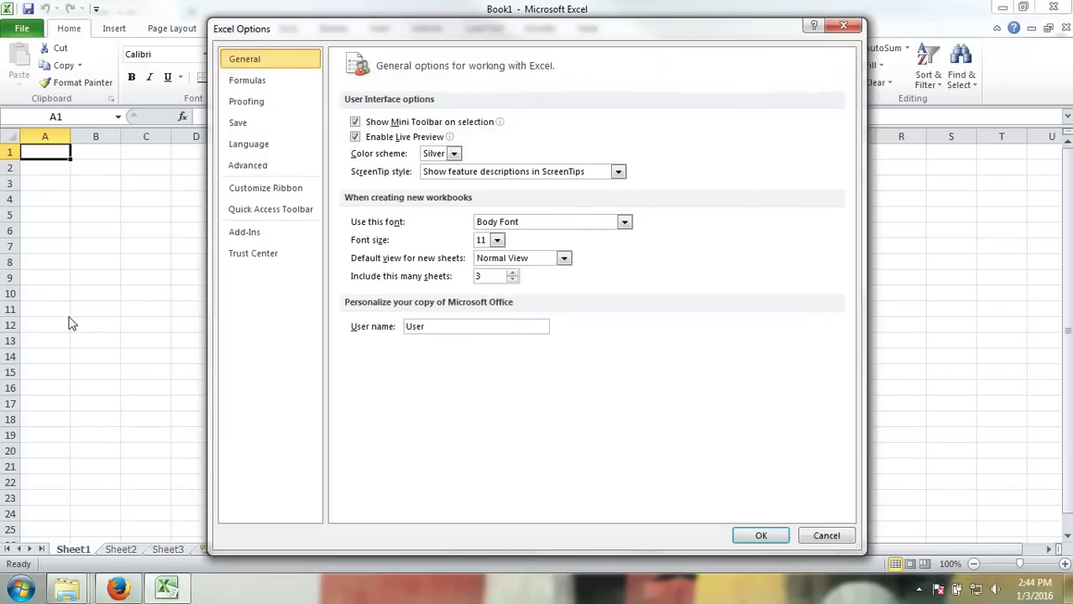
left_click(243, 261)
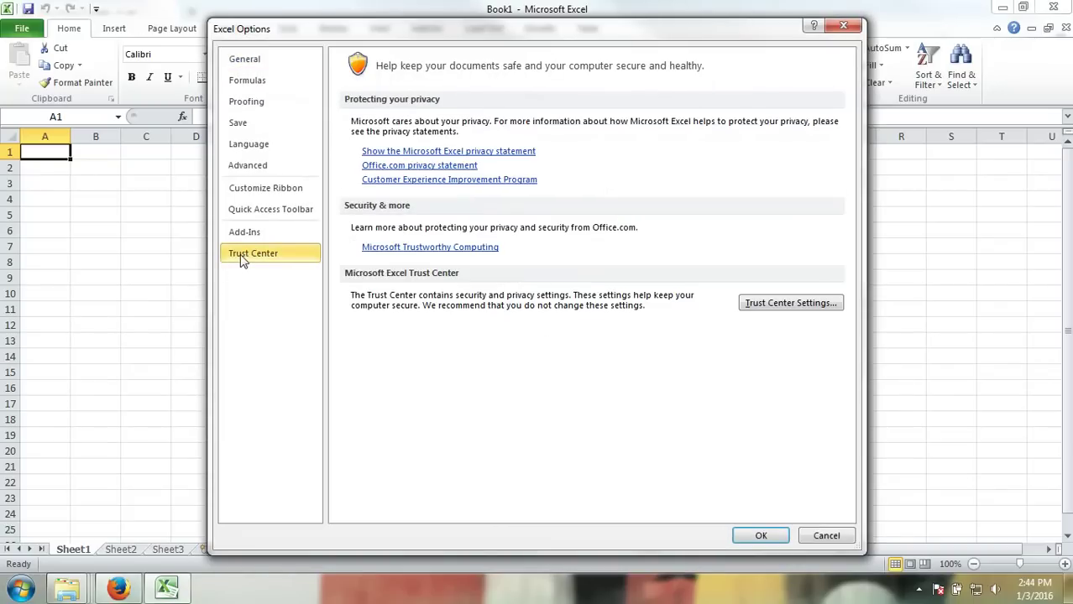
left_click(768, 307)
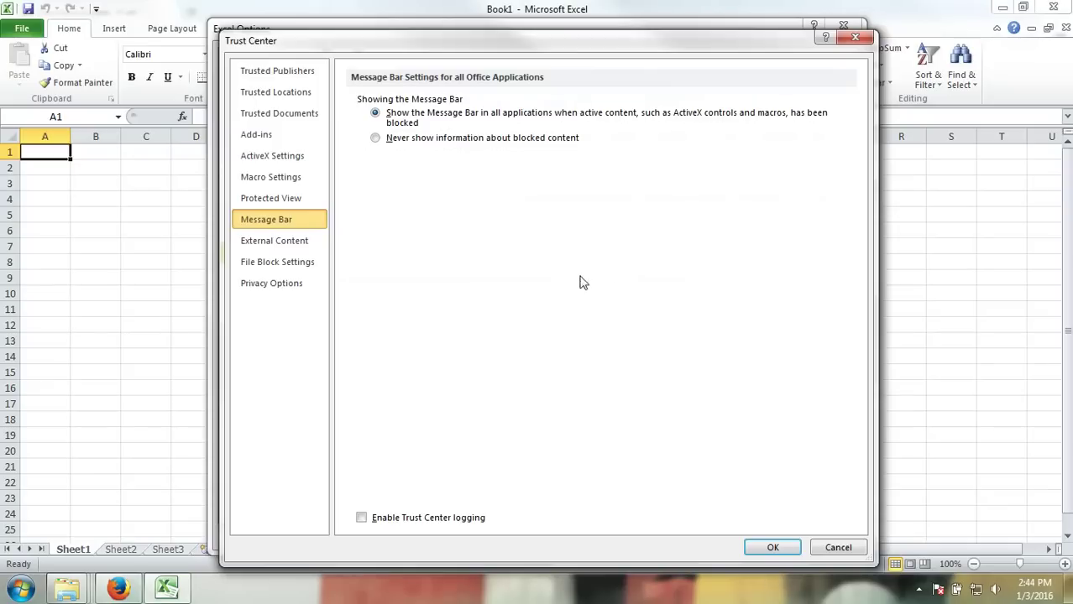
left_click(280, 183)
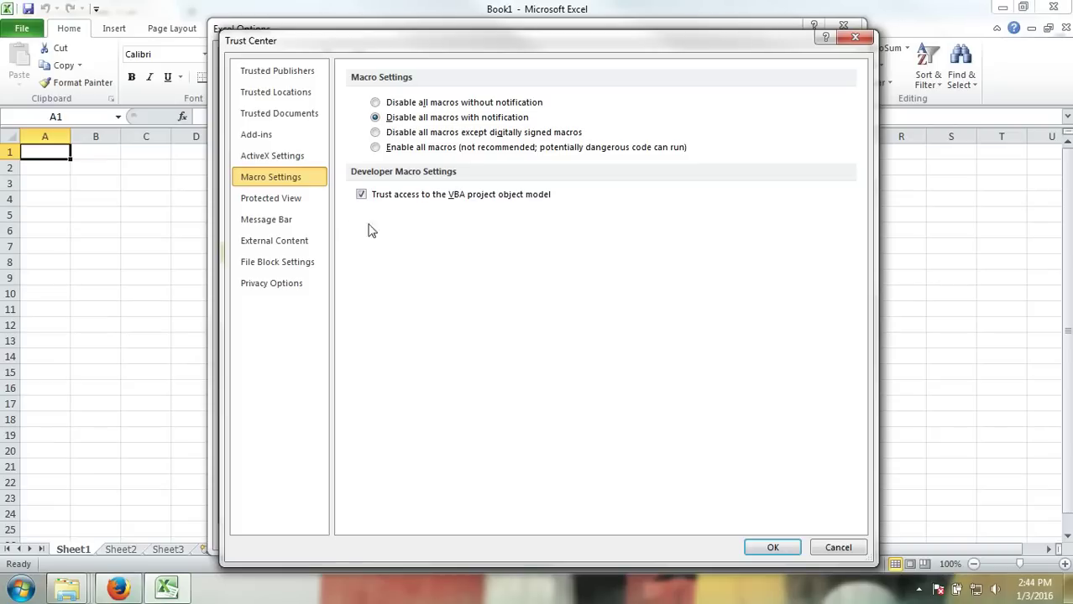
left_click(766, 550)
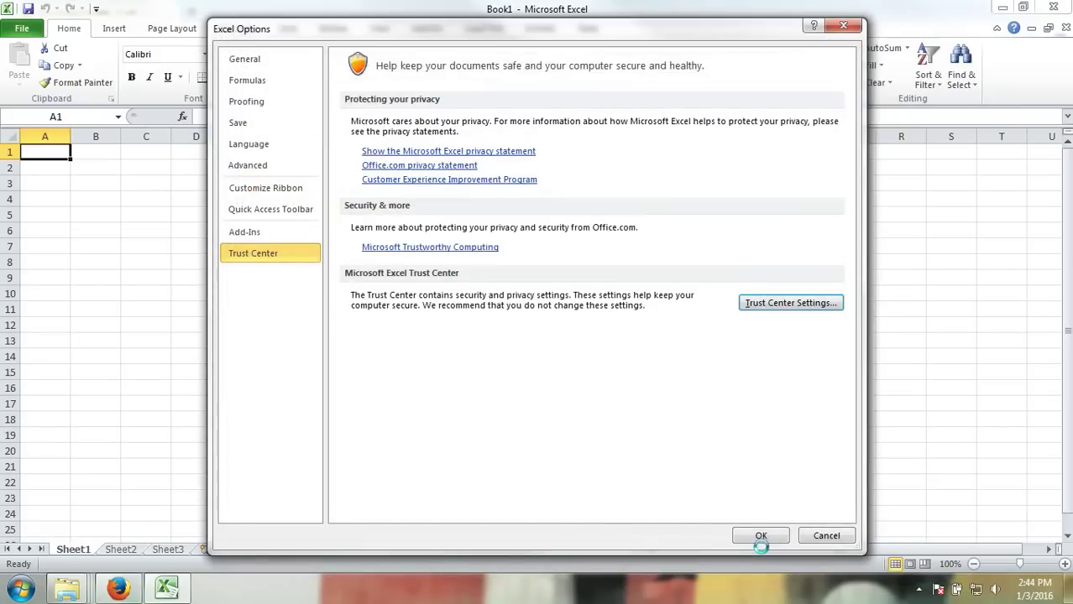
left_click(760, 537)
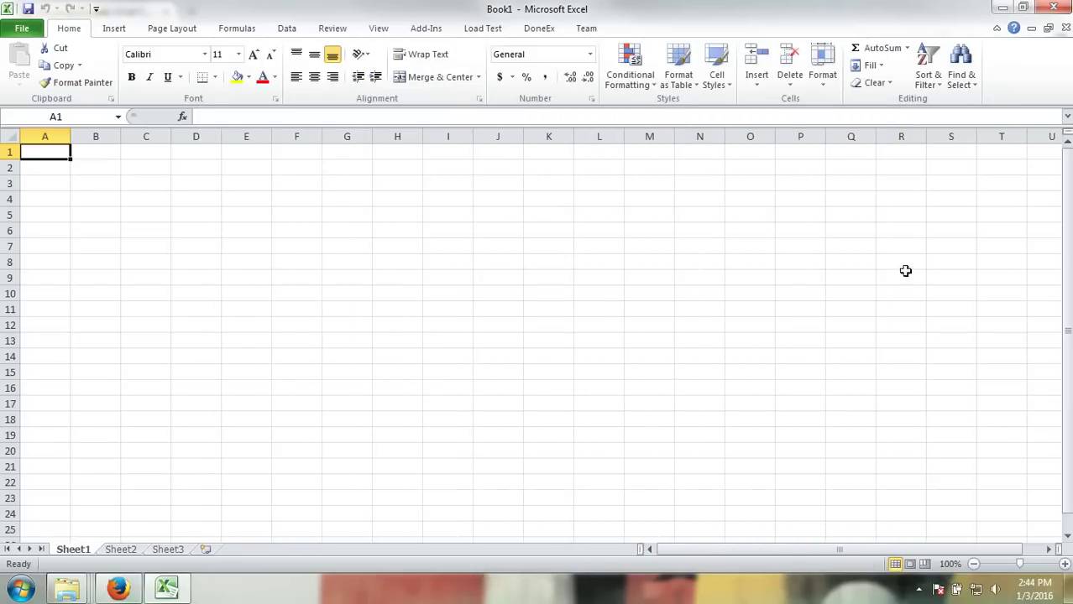
Step: Close Excel and copy the Sample workbook from the XCell Compiler folder
left_click(1054, 9)
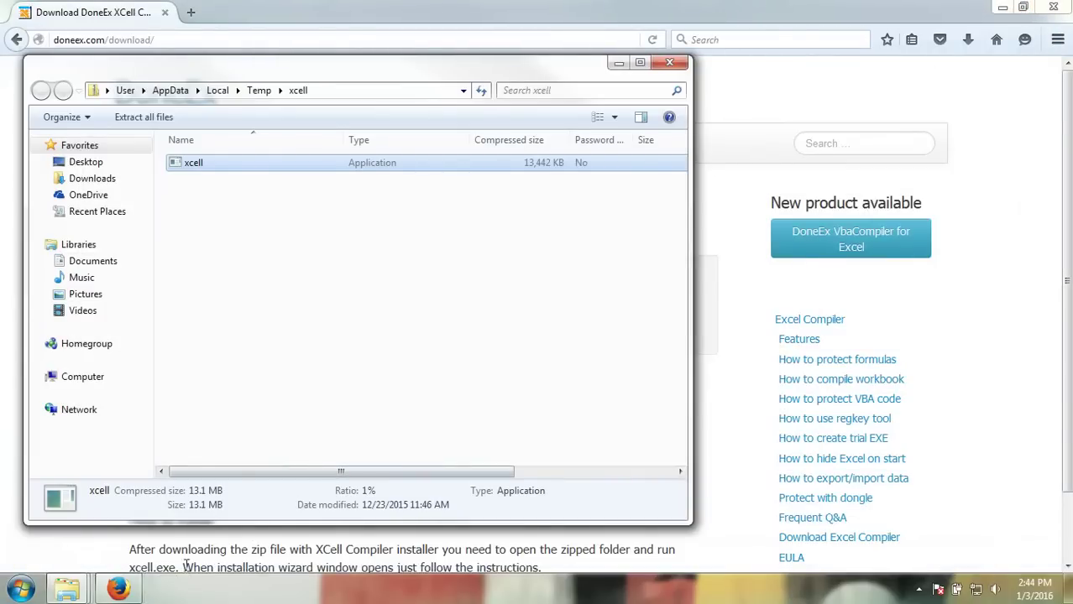
left_click(67, 589)
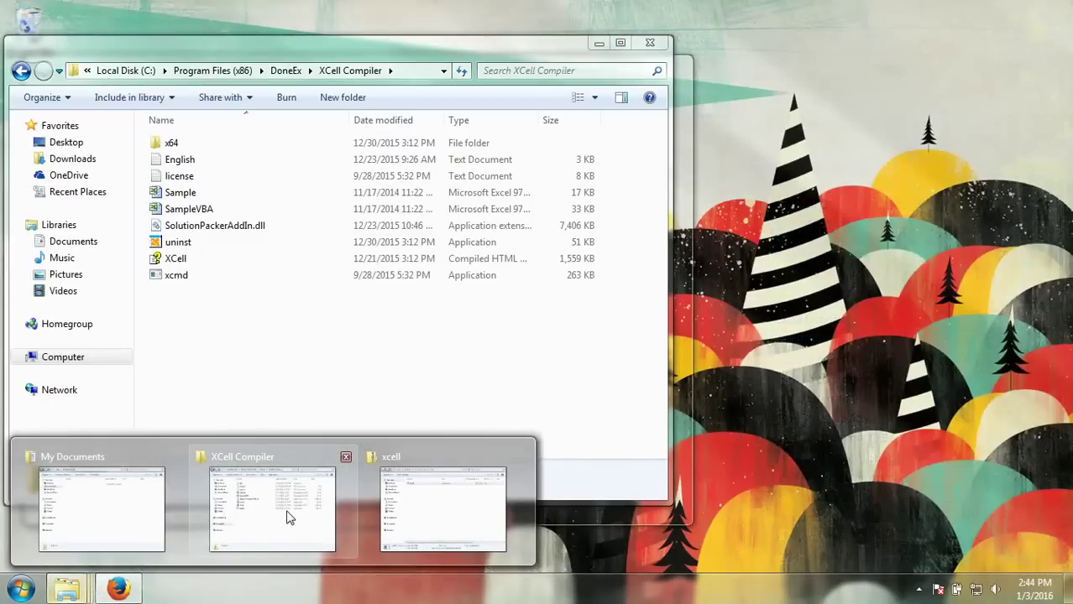
left_click(286, 517)
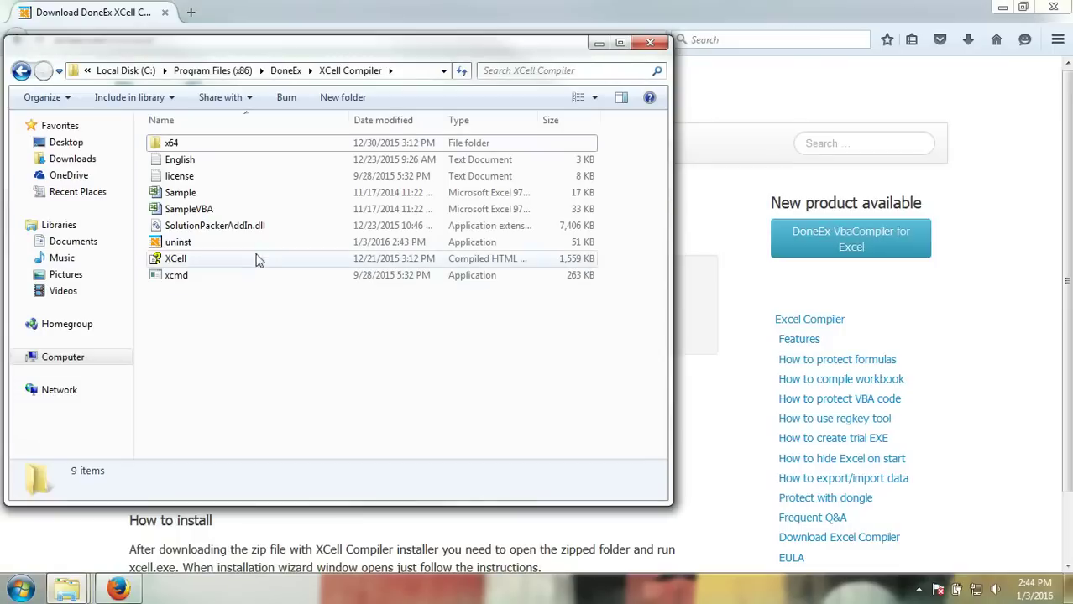
right_click(209, 210)
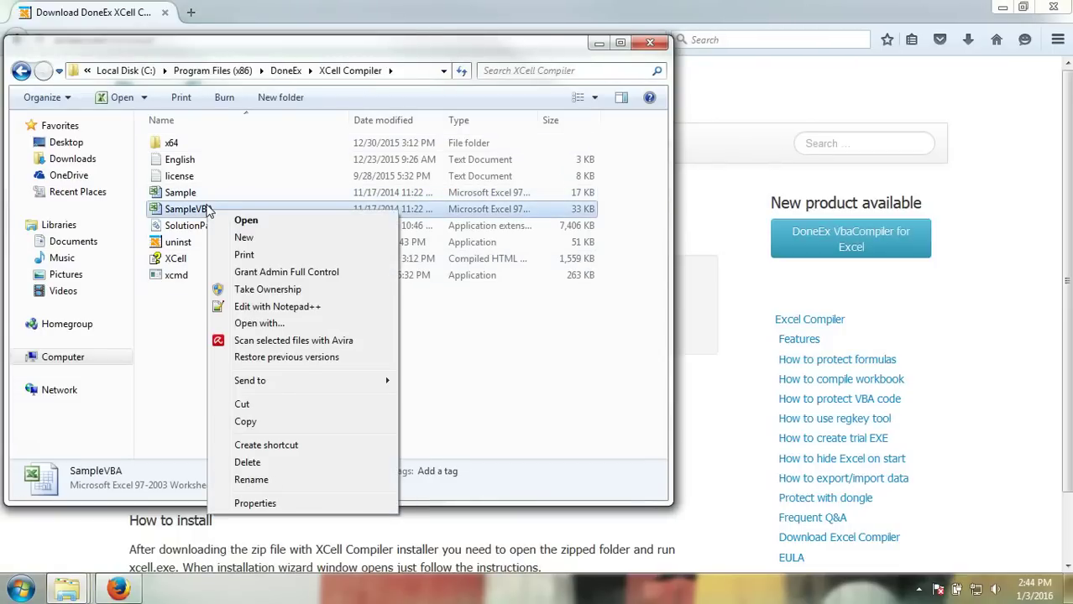
right_click(206, 203)
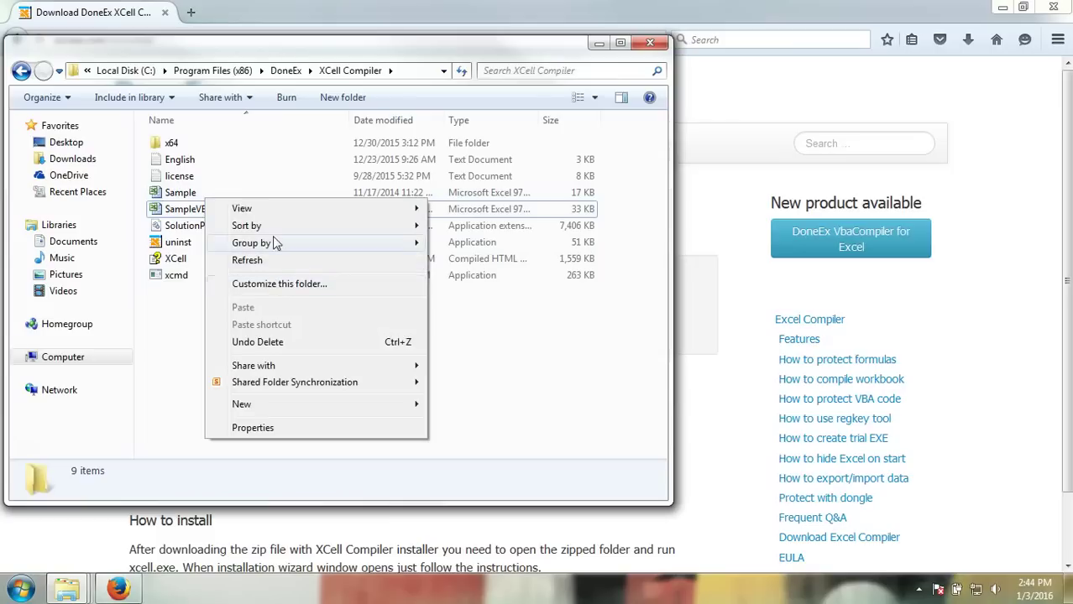
right_click(161, 198)
left_click(195, 409)
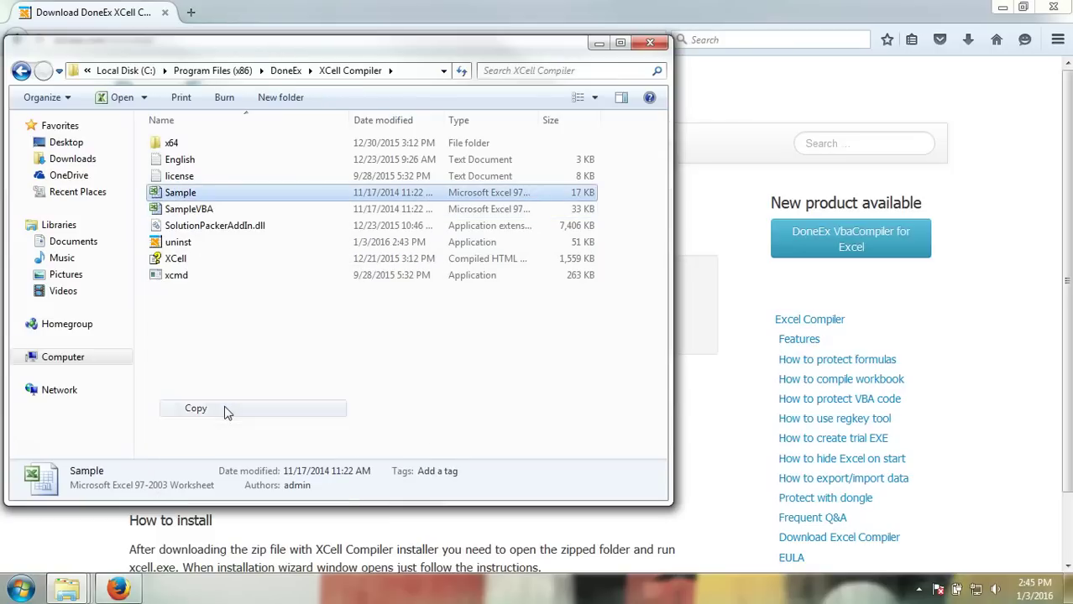
Step: Paste Sample into My Documents and open that copy in Excel
mouse_move(72, 594)
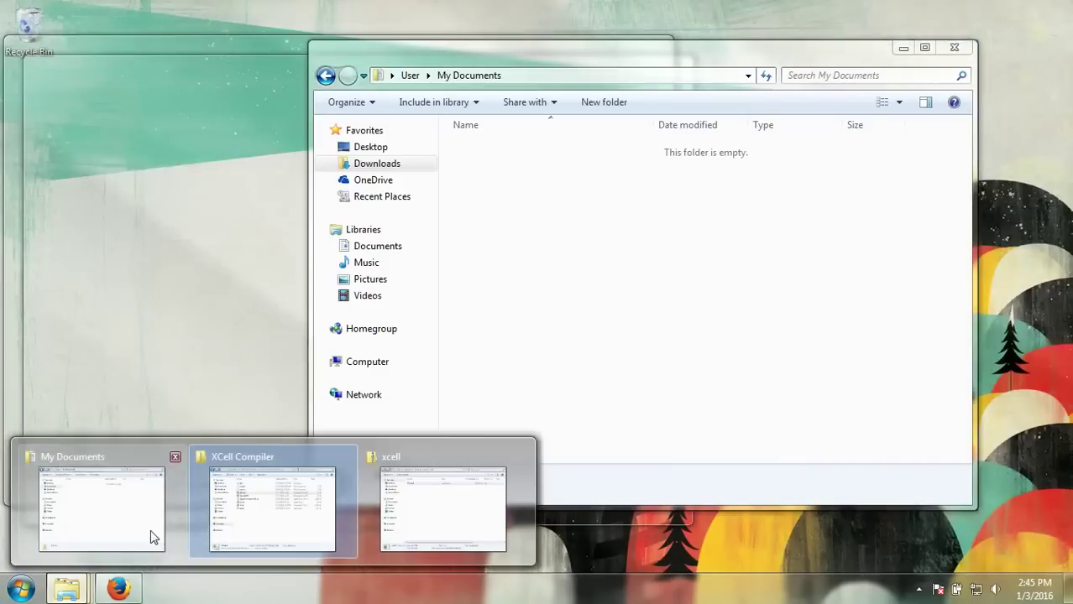
left_click(150, 530)
right_click(557, 243)
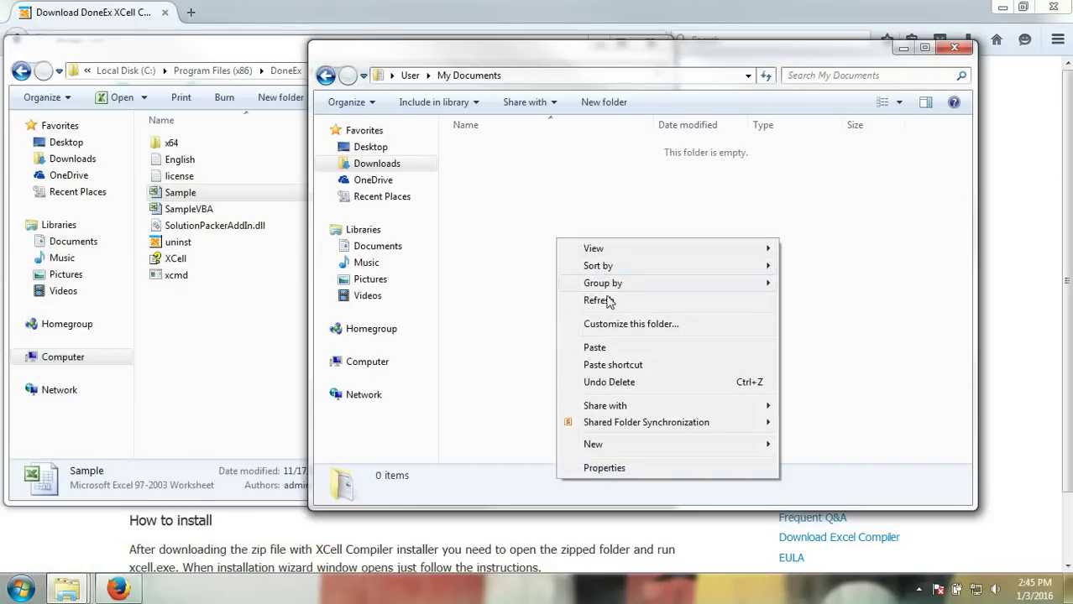
left_click(617, 348)
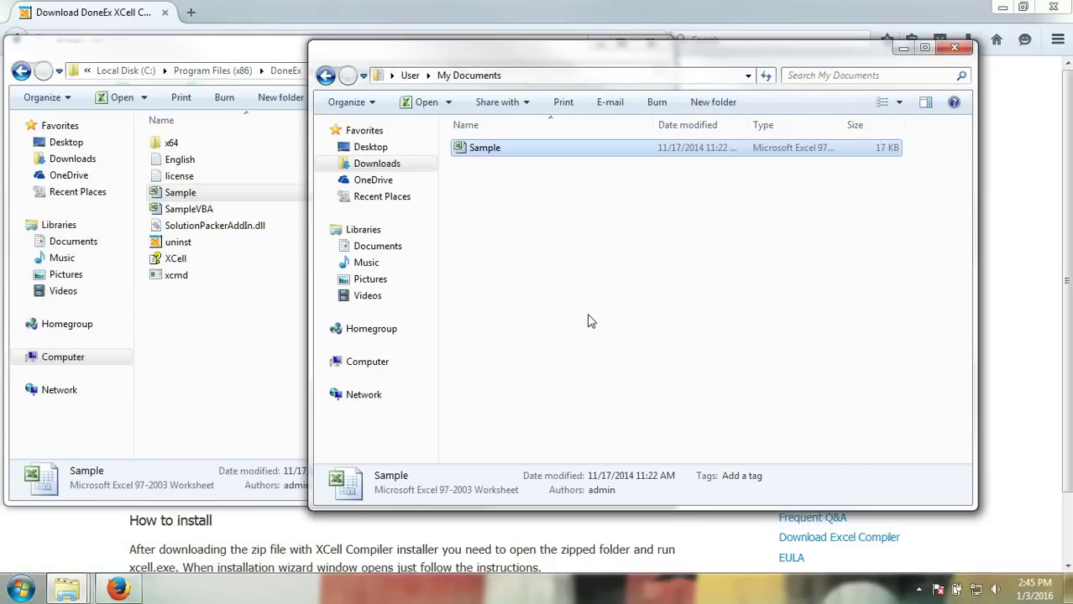
double_click(493, 150)
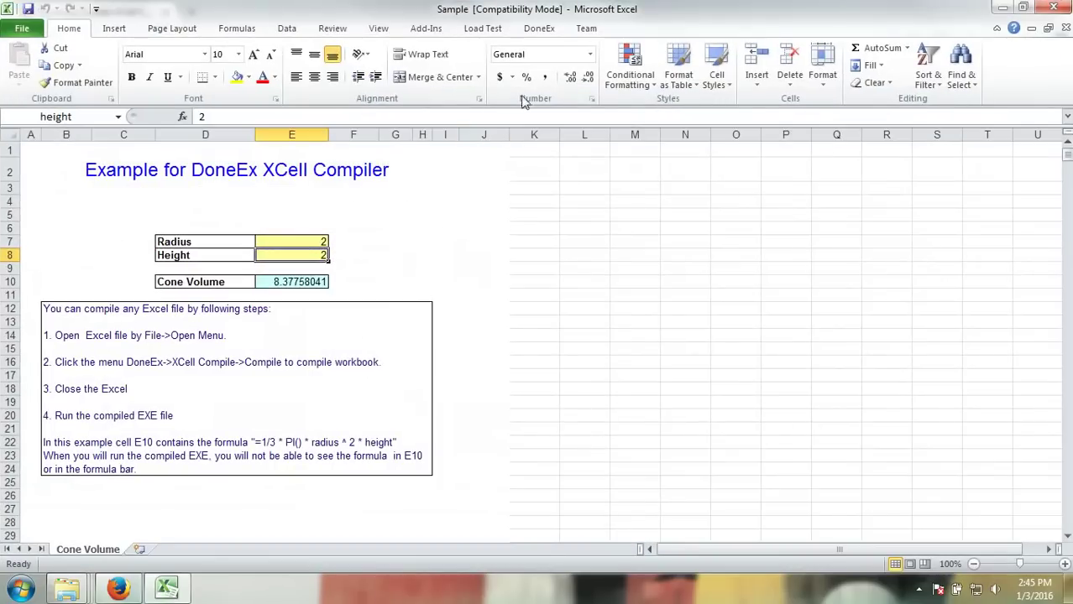
Step: Start DoneEx Compile, skip saving changes, and close the trial notice to reach Sample.exe settings
left_click(539, 30)
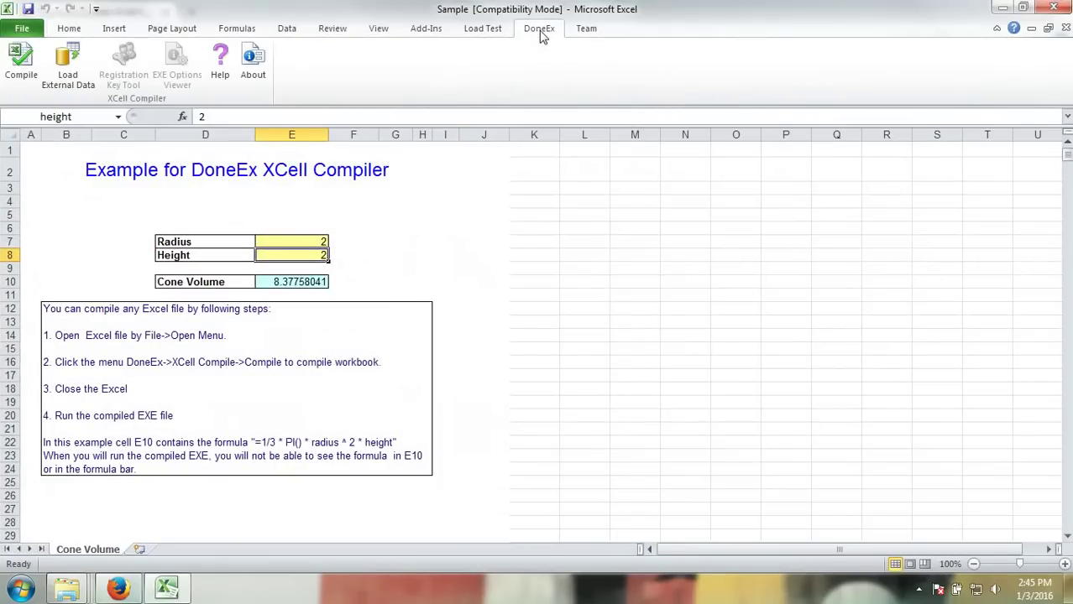
left_click(18, 55)
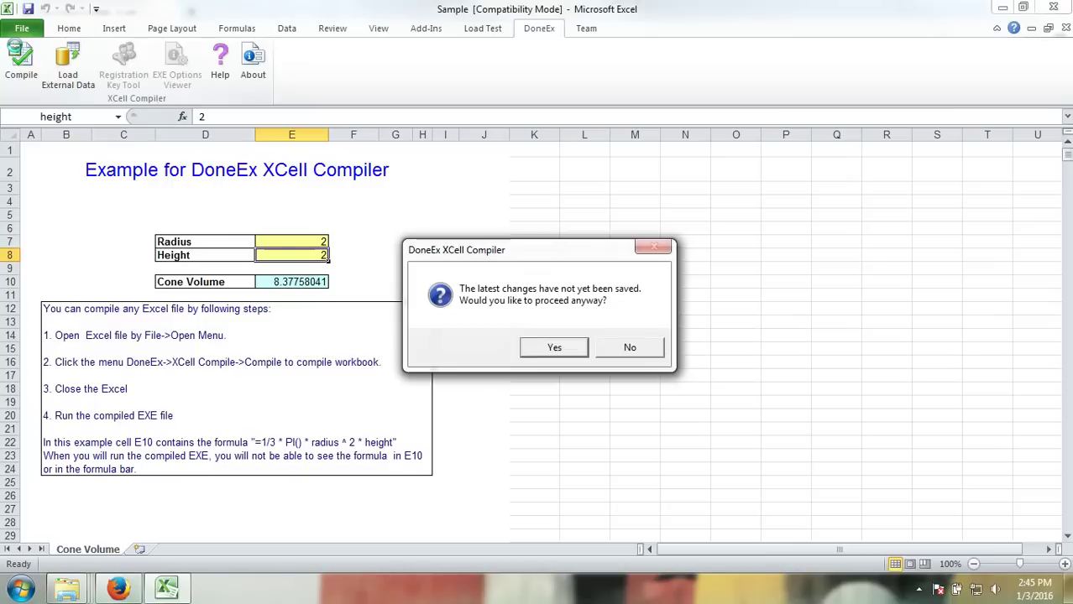
left_click(536, 345)
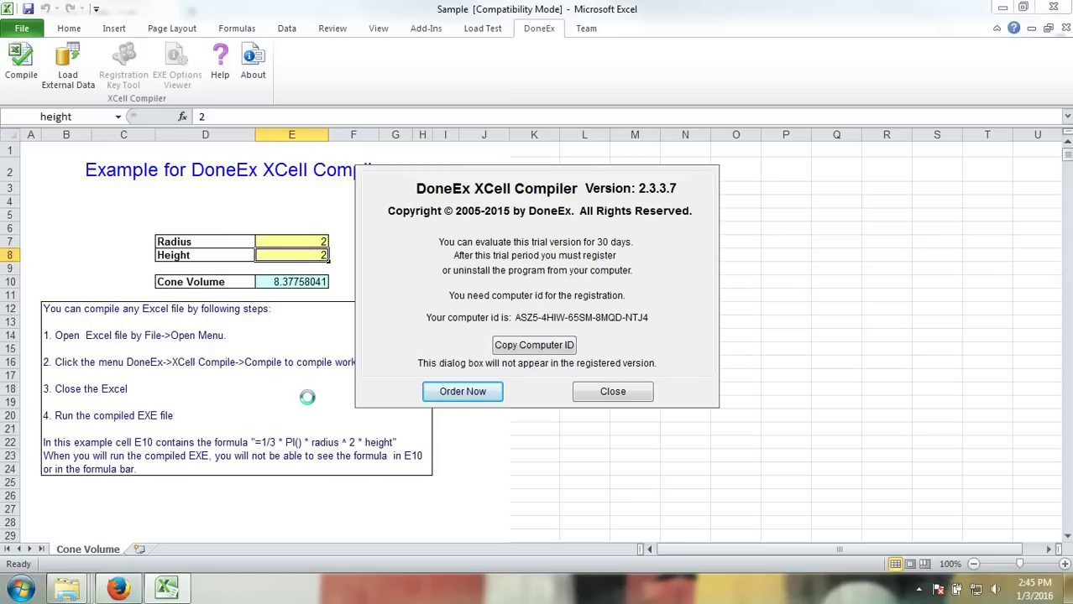
left_click(594, 395)
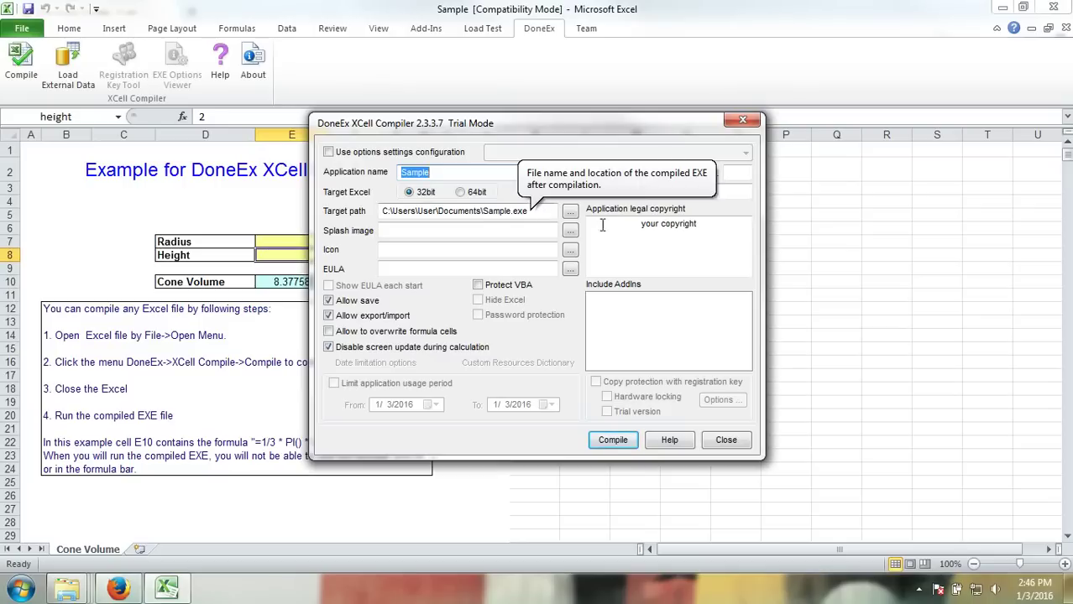
Step: Compile the workbook into Sample.exe in C:\Users\User\Documents and acknowledge the success message
left_click(713, 238)
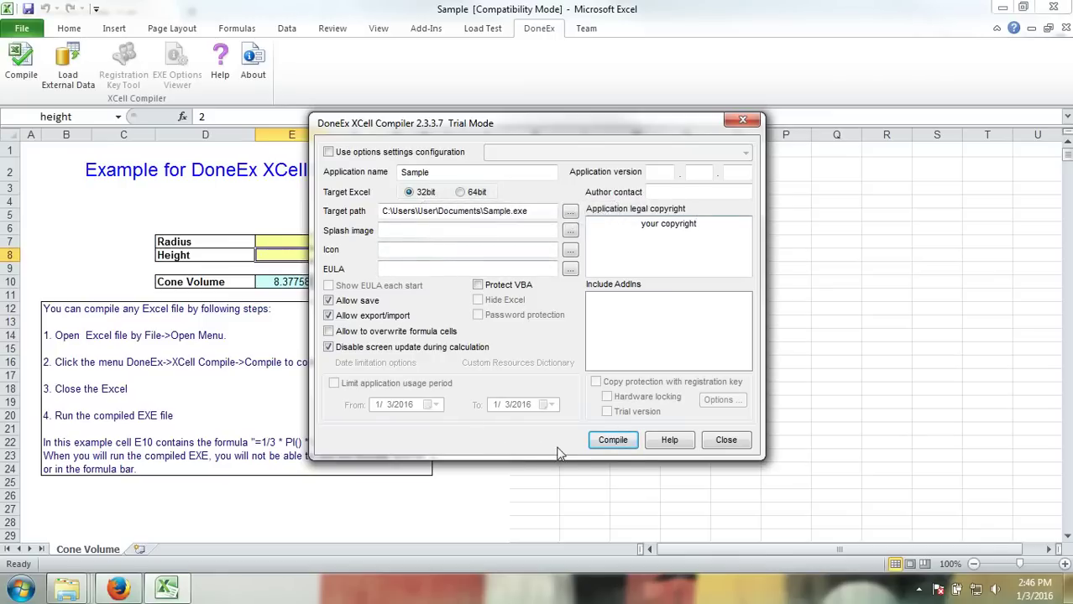
left_click(593, 443)
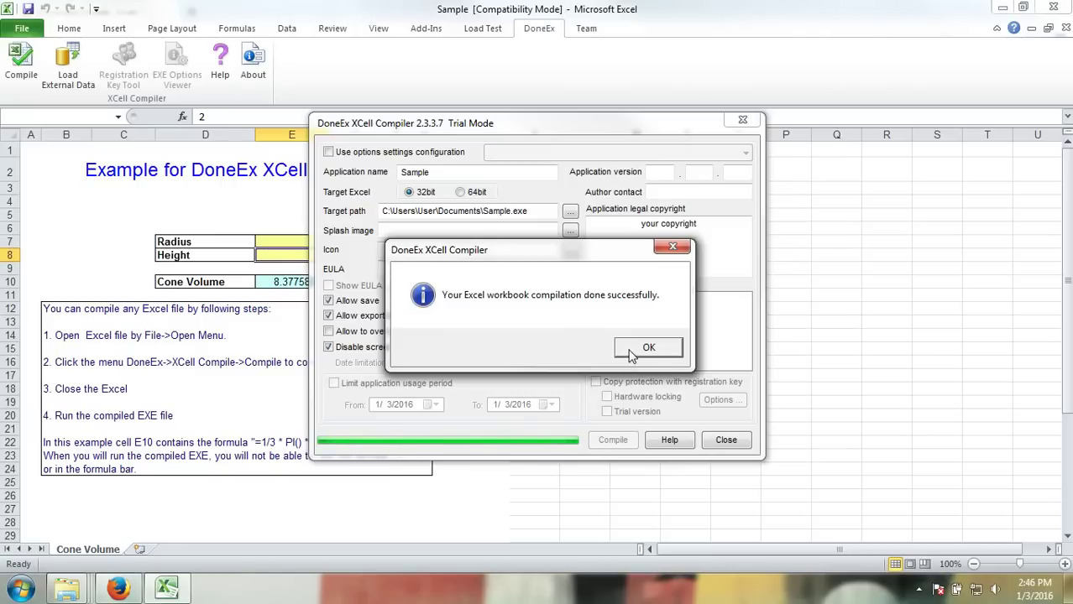
left_click(631, 353)
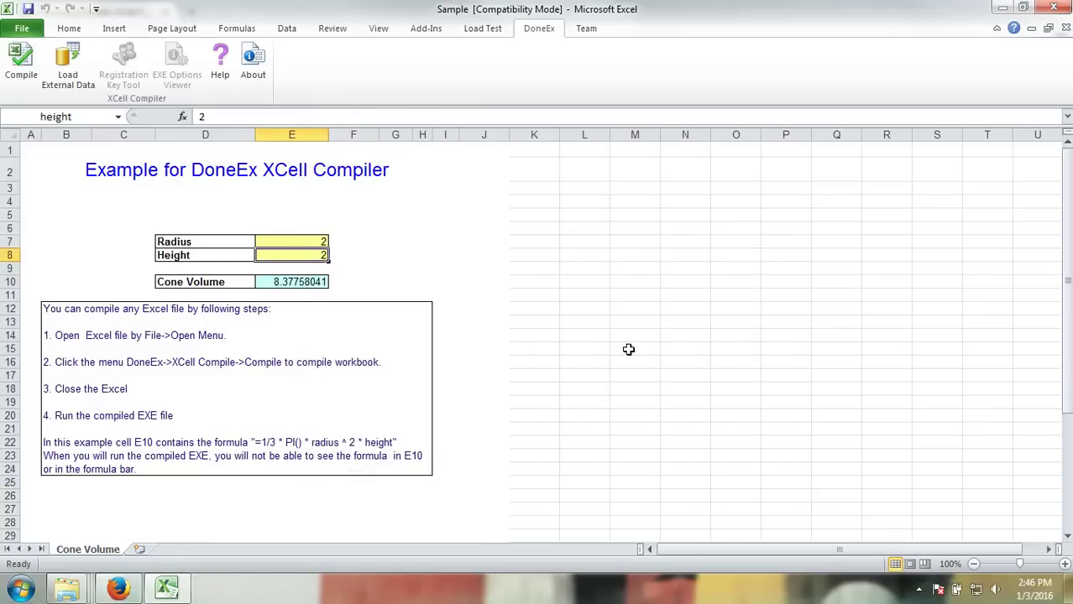
Step: Launch the compiled Sample application (1,136 KB) from My Documents and dismiss its trial warning
mouse_move(83, 587)
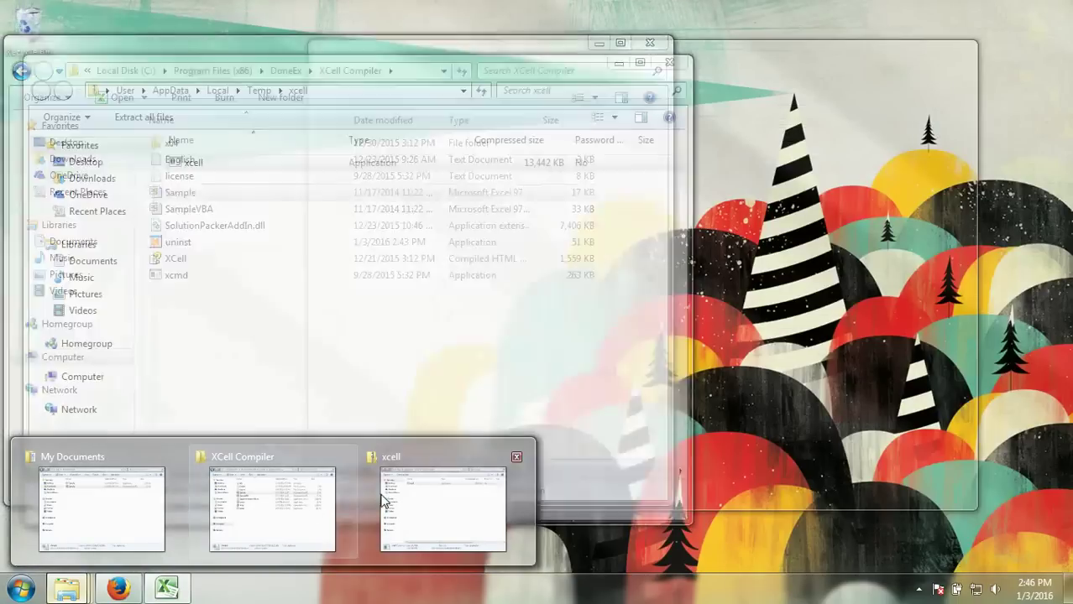
left_click(386, 502)
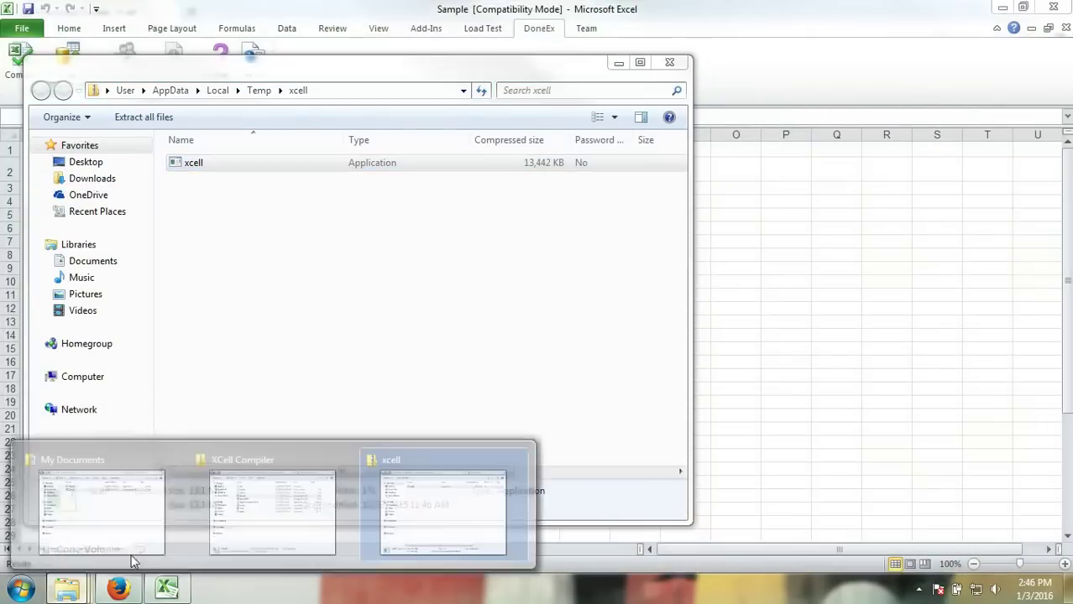
left_click(133, 531)
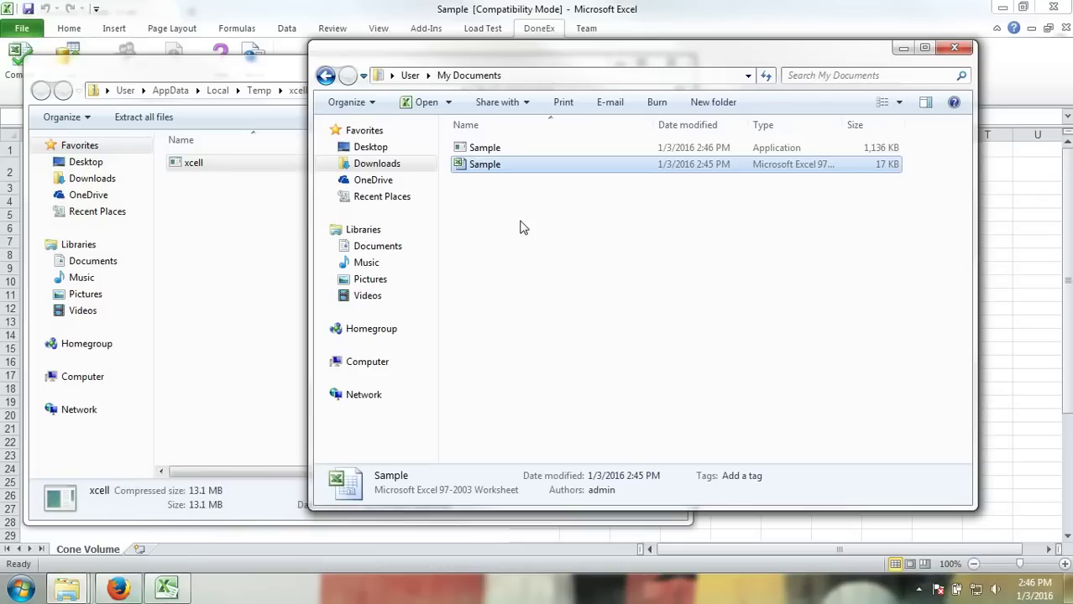
left_click(487, 153)
double_click(486, 153)
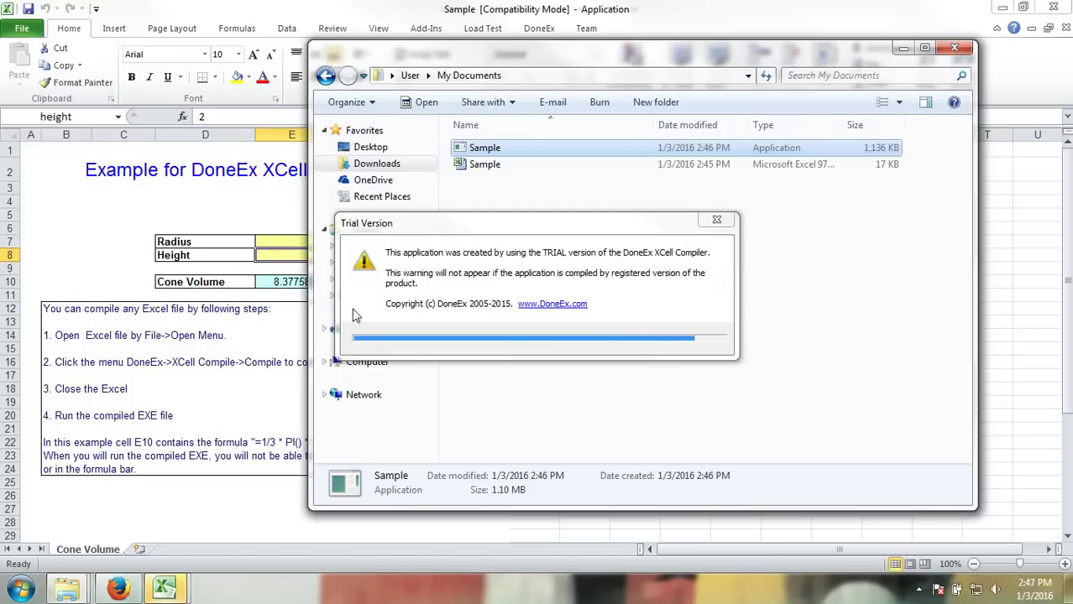
left_click(697, 338)
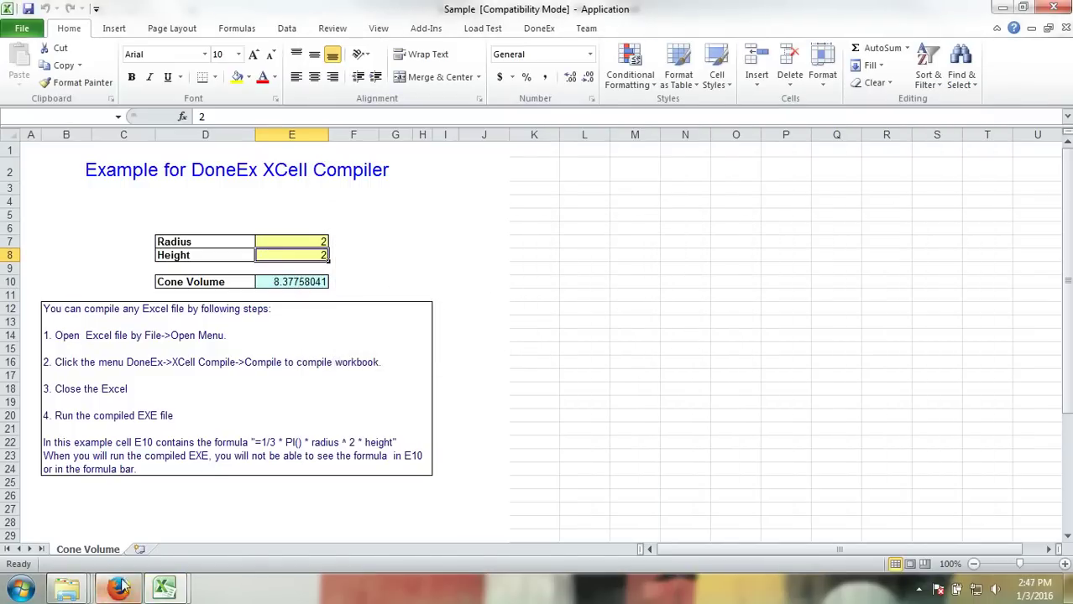
left_click(164, 587)
Step: In the original workbook, check the E10 Cone Volume formula and set Radius E7 to 22
left_click(131, 532)
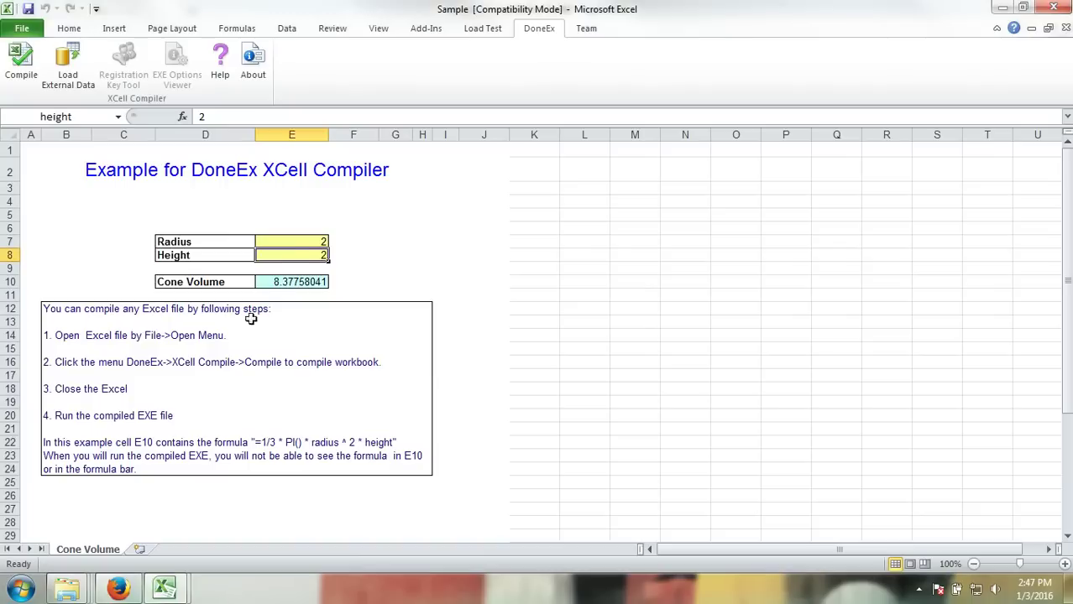
left_click(297, 282)
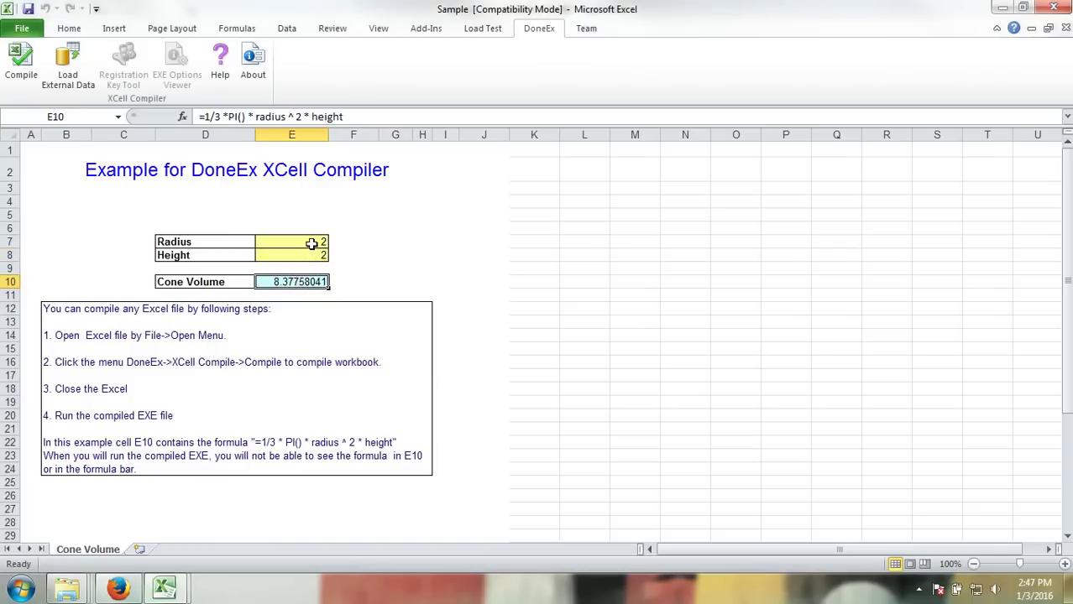
left_click(311, 243)
left_click(311, 122)
type("2")
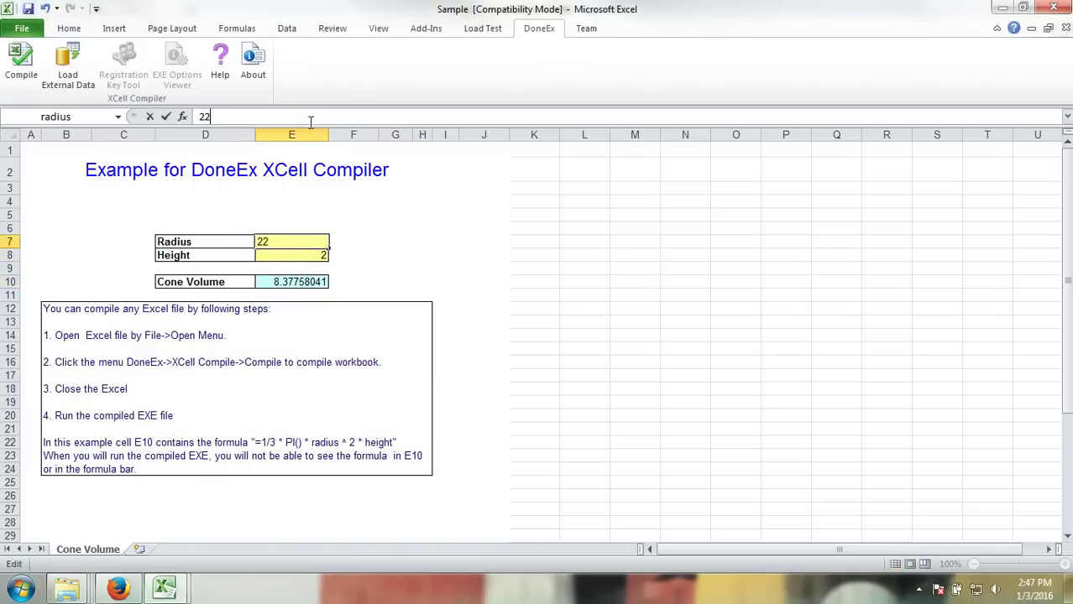
key("Return")
Step: In the compiled Sample application, confirm cell E10 shows only its value, no formula
mouse_move(177, 592)
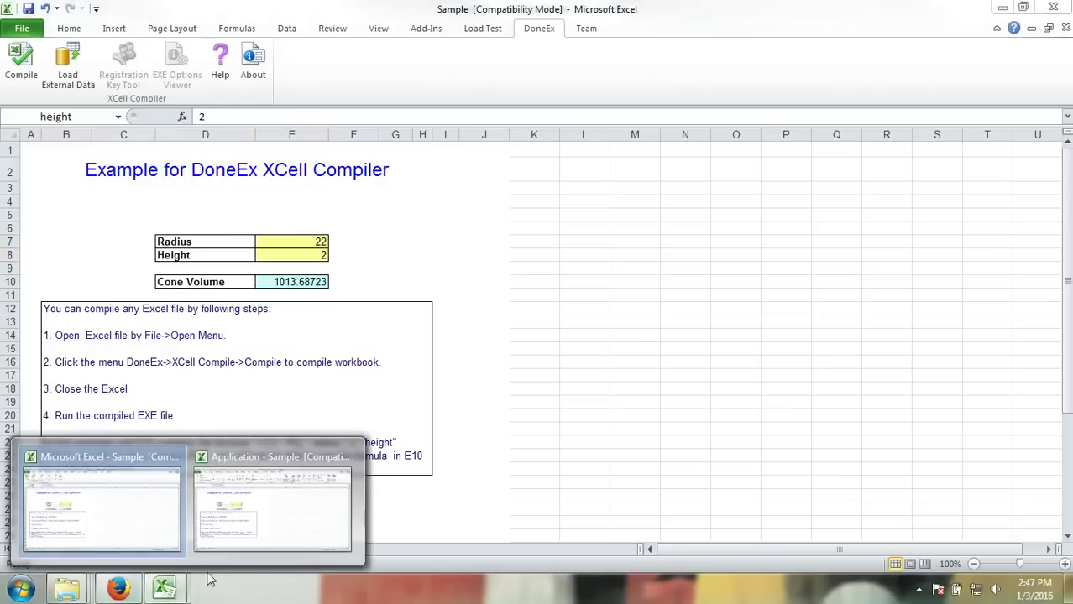
left_click(226, 551)
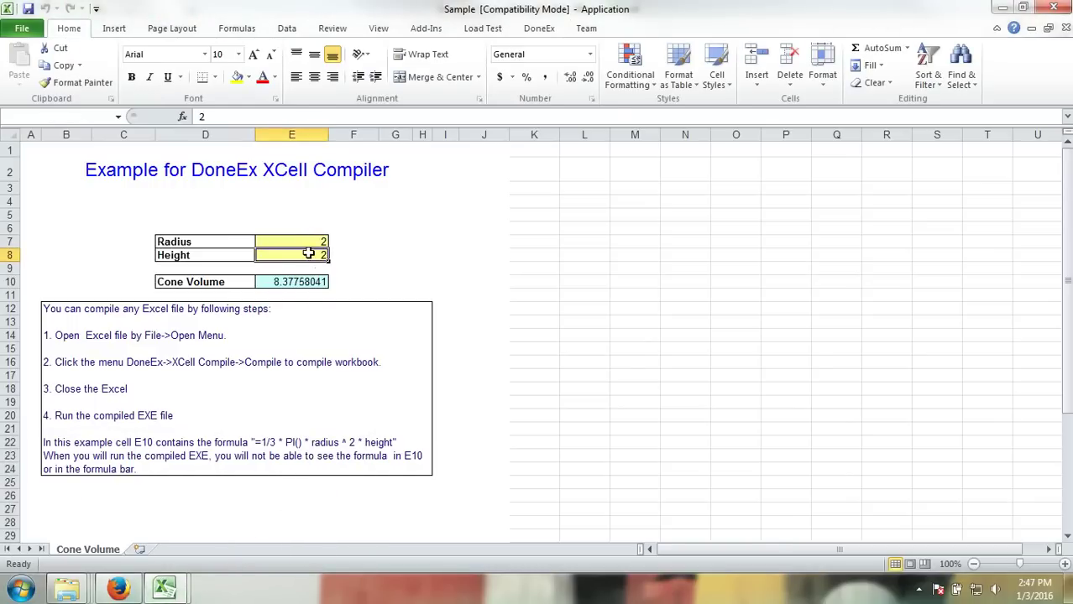
left_click(306, 282)
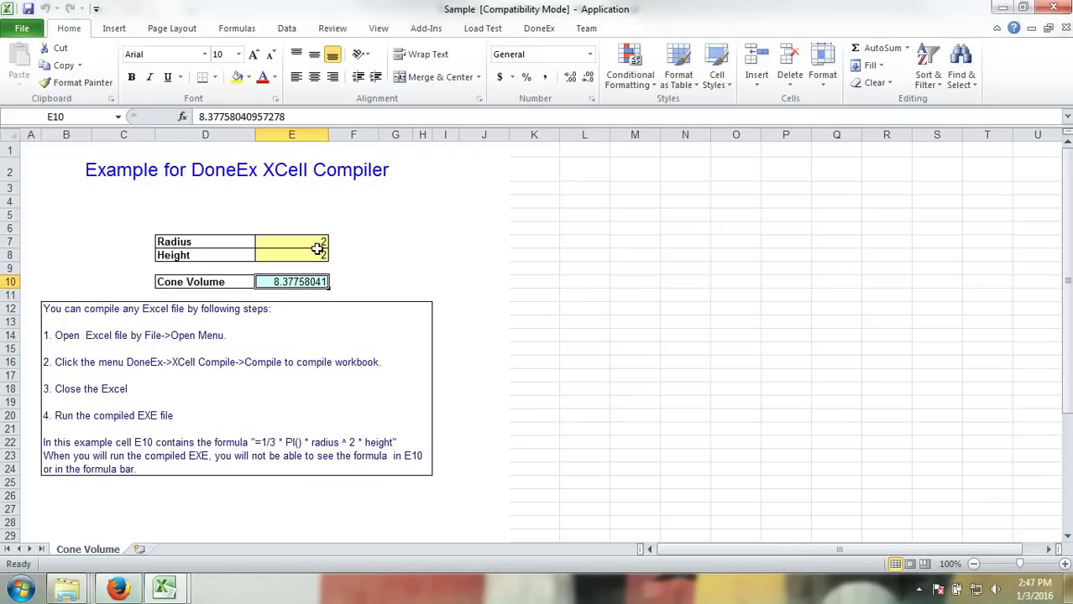
Step: Change the Radius in E7 to 22 and confirm Cone Volume recalculates to 1013.68723
left_click(316, 242)
left_click(318, 116)
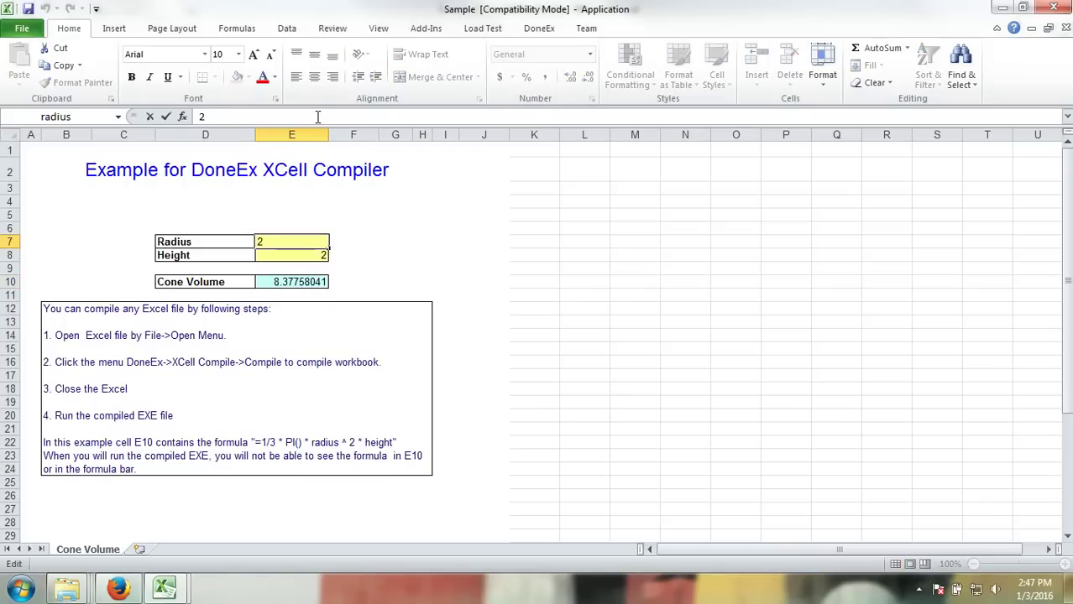
type("2")
key("Return")
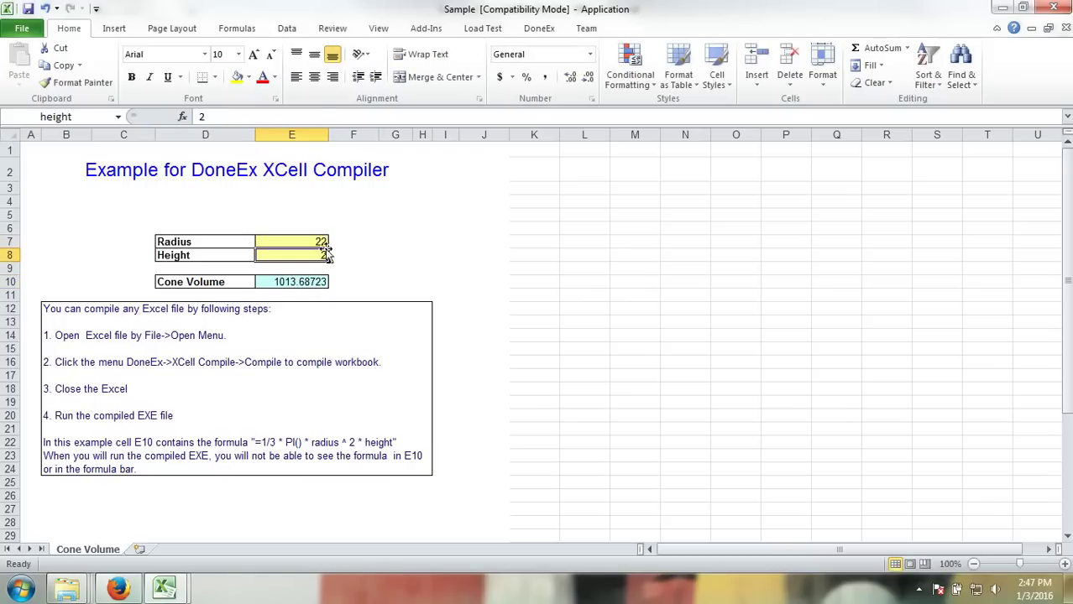
left_click(319, 283)
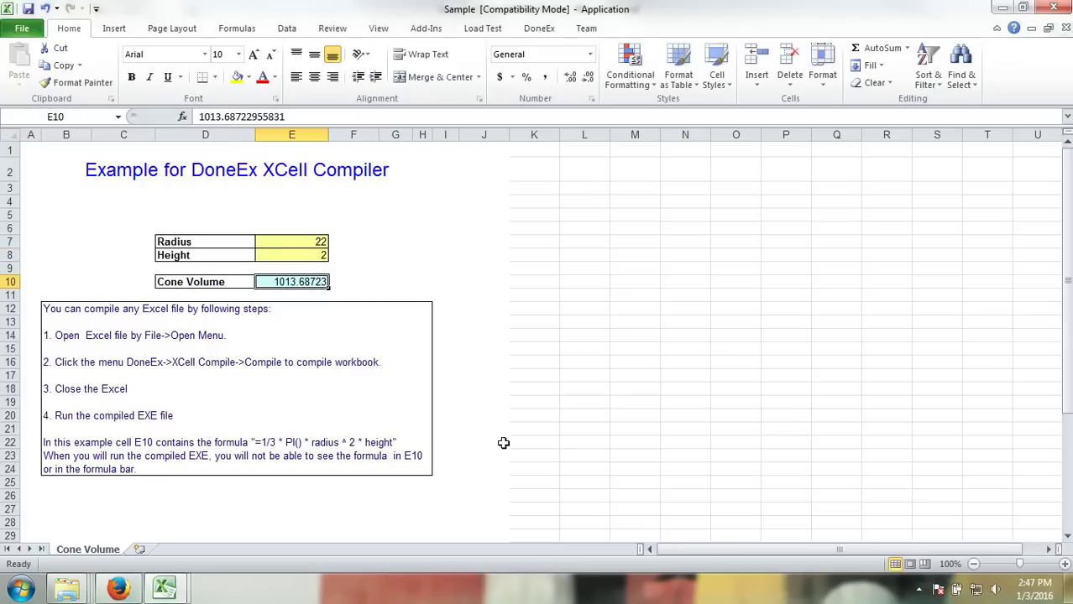